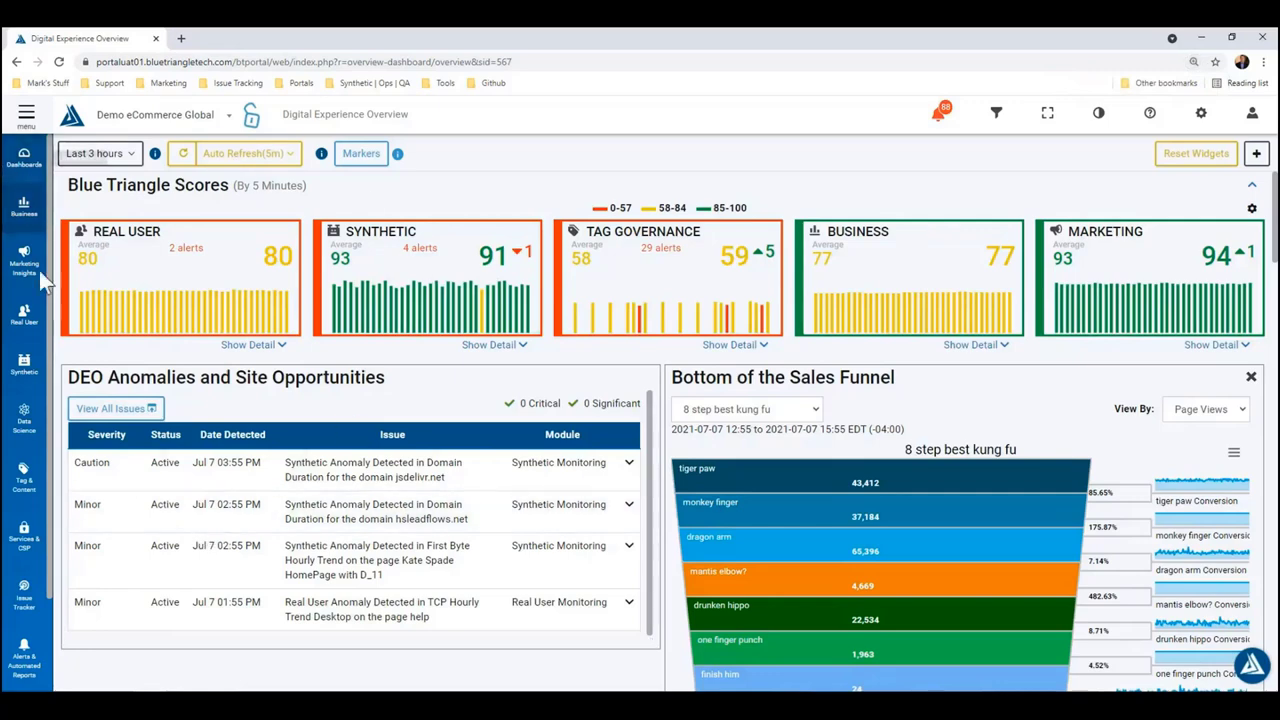
# - Expand the Synthetic navigation so Network Health Checks lists Overview, Performance Detail and Test Results
pyautogui.click(26, 376)
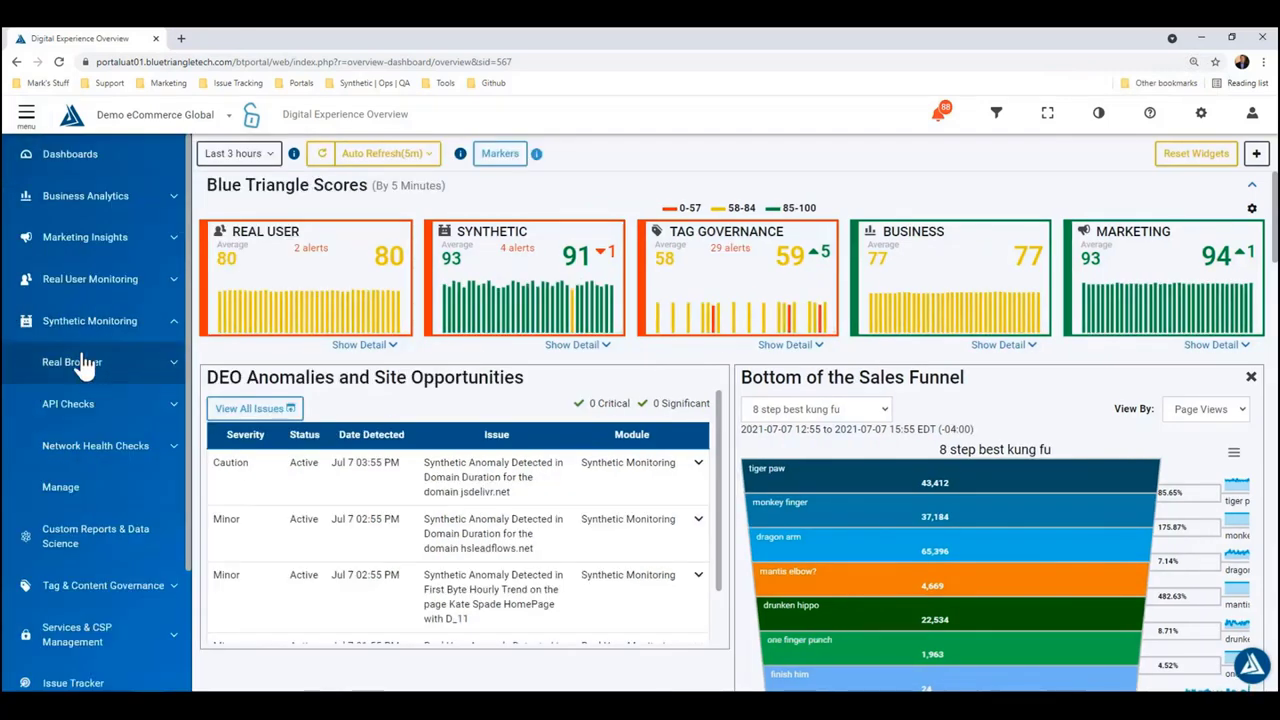
pyautogui.click(166, 462)
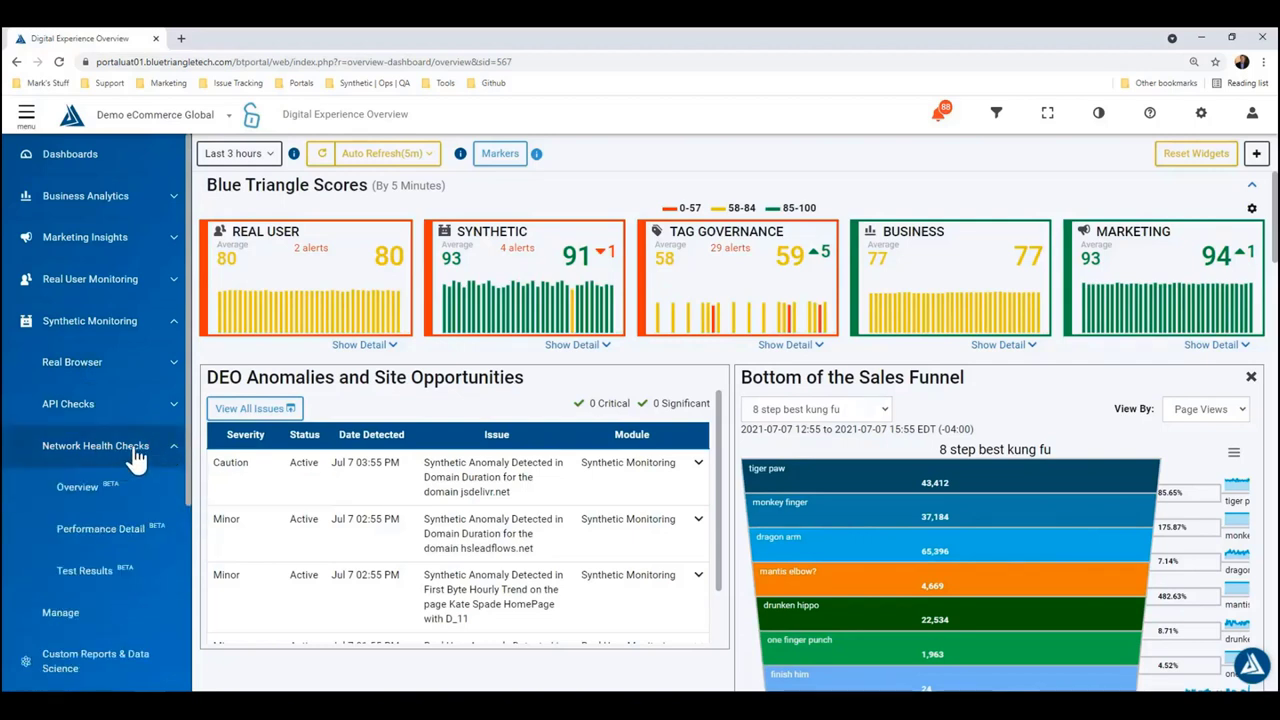
pyautogui.click(136, 458)
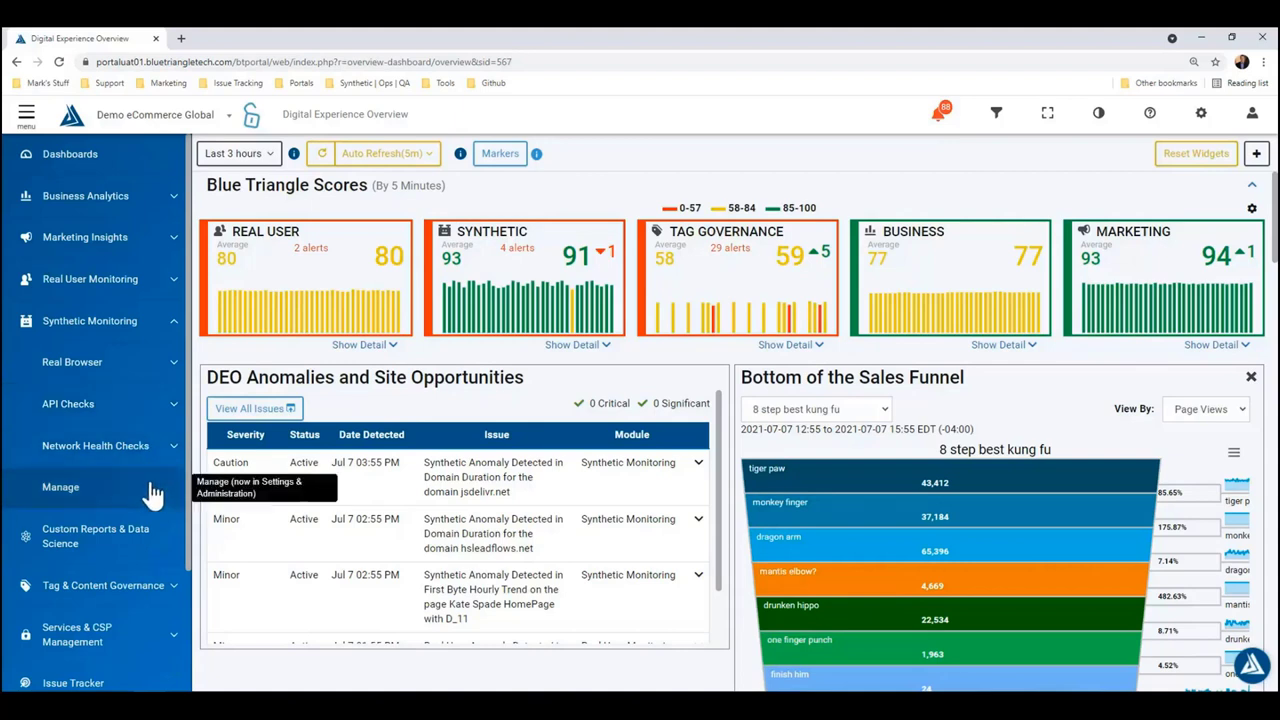
pyautogui.click(160, 452)
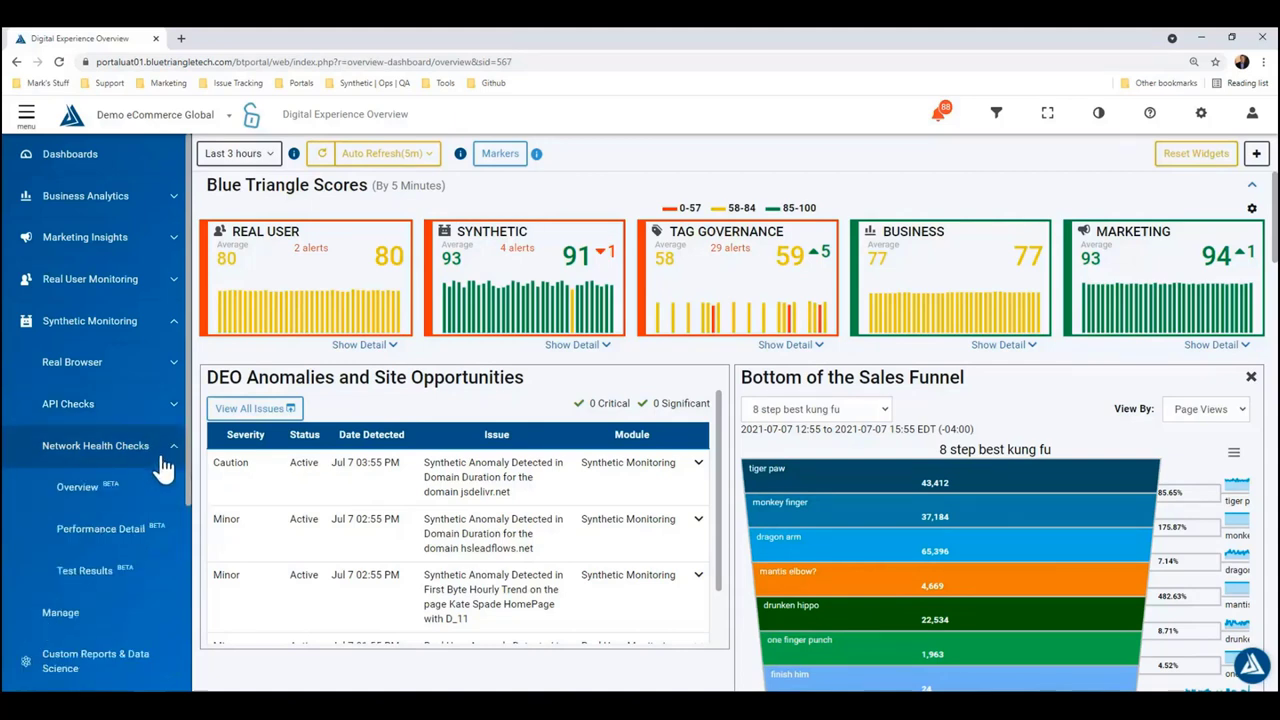
# - Show only enabled Synthetic Monitors under Manage and start a new Network Health Checks Monitor
pyautogui.click(117, 622)
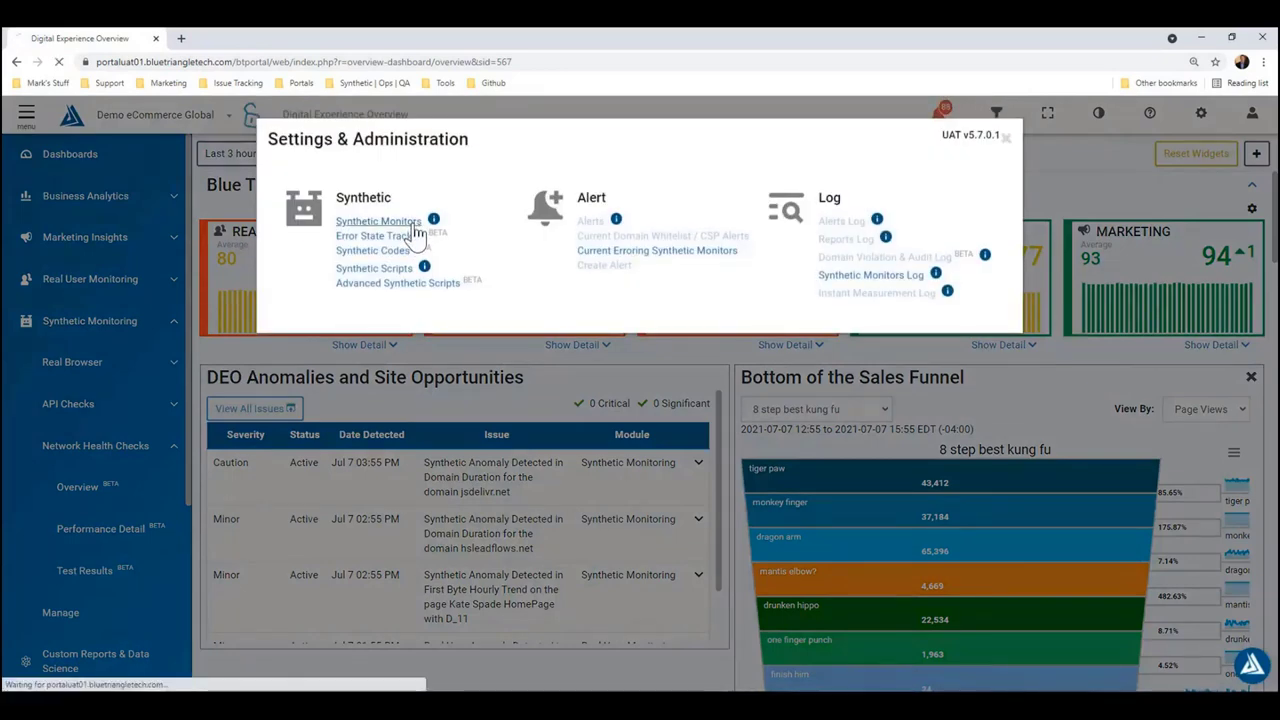
pyautogui.click(412, 224)
pyautogui.click(350, 204)
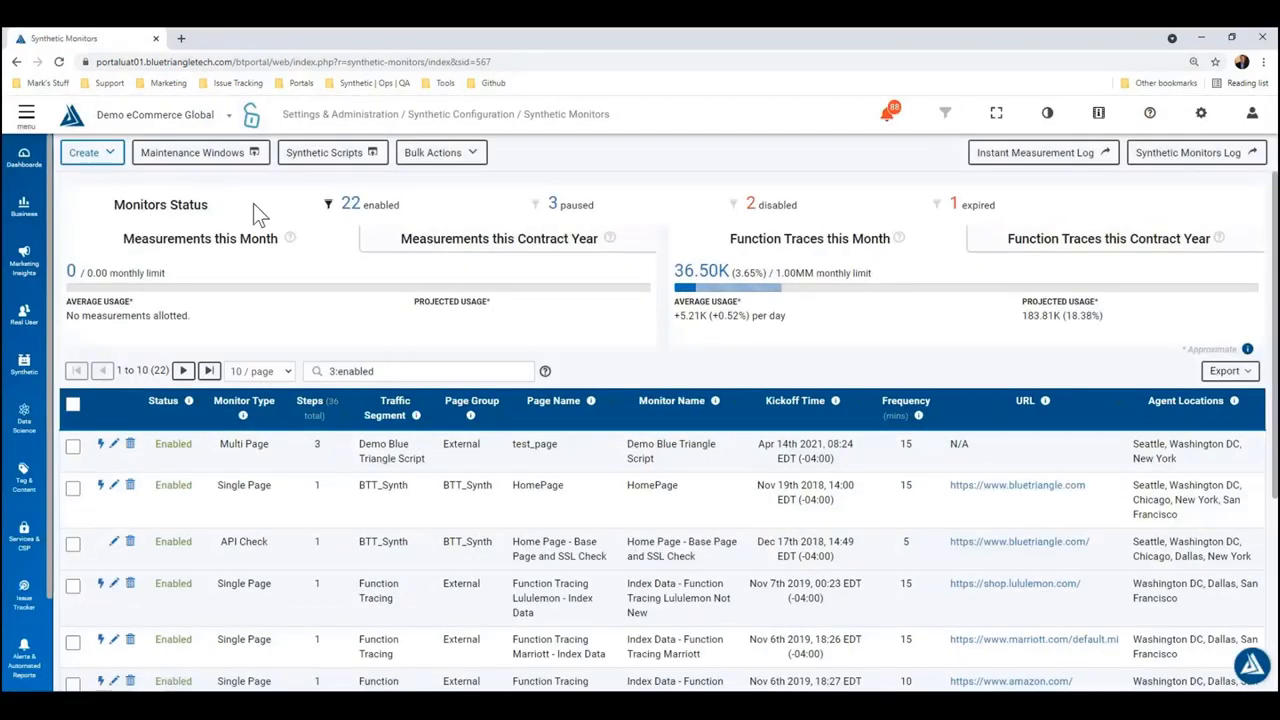
pyautogui.click(110, 160)
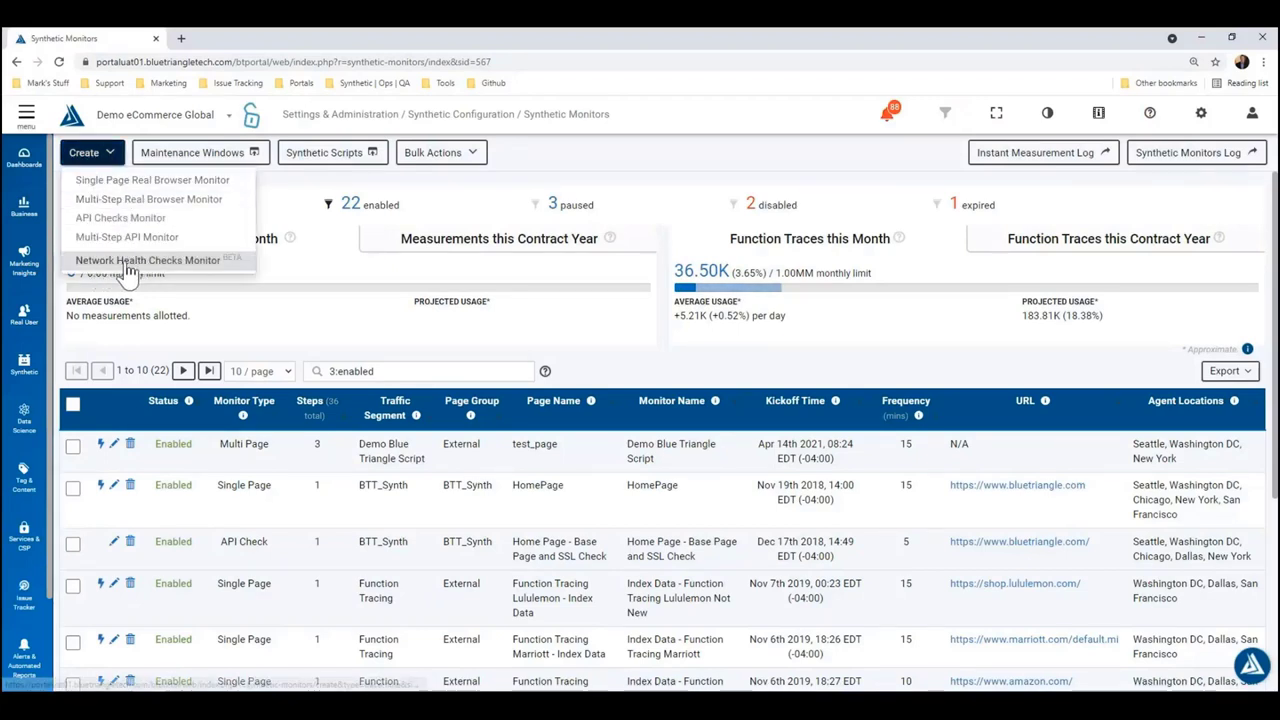
pyautogui.click(213, 266)
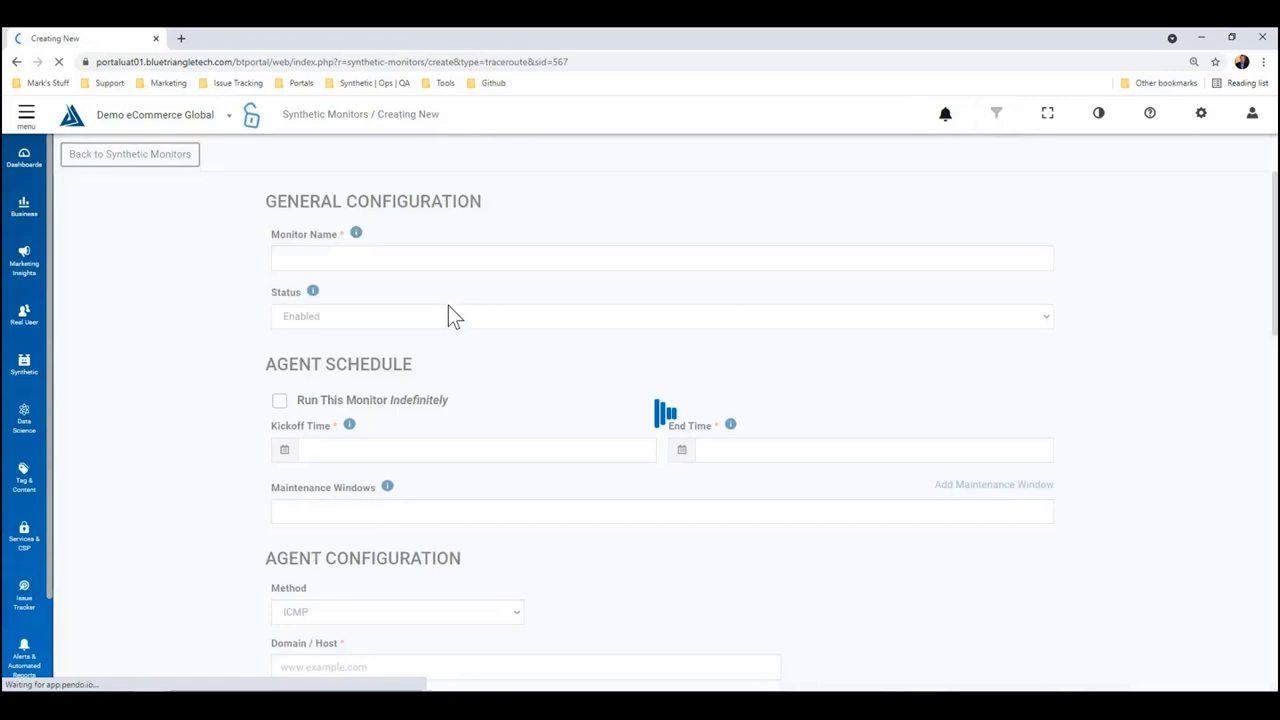
# - Enter 'NHC Monitor - Blue Triangle Help Center' as the Monitor Name
pyautogui.click(374, 262)
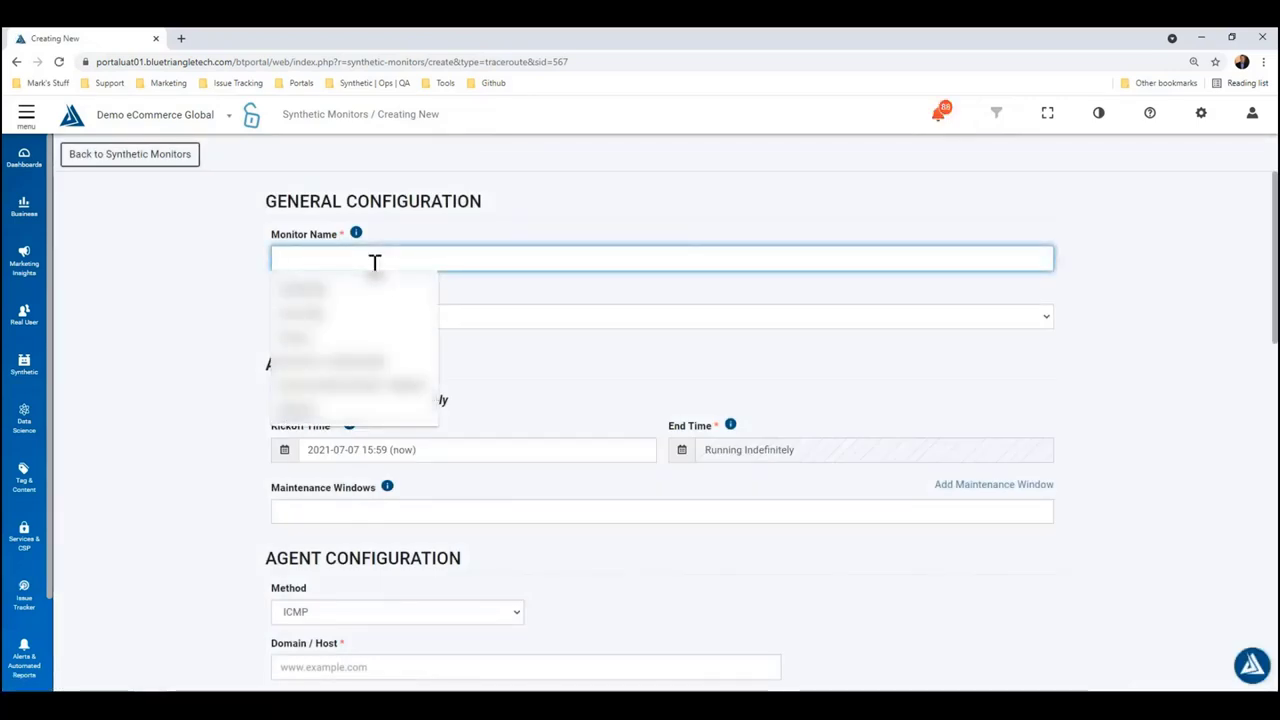
pyautogui.write('N')
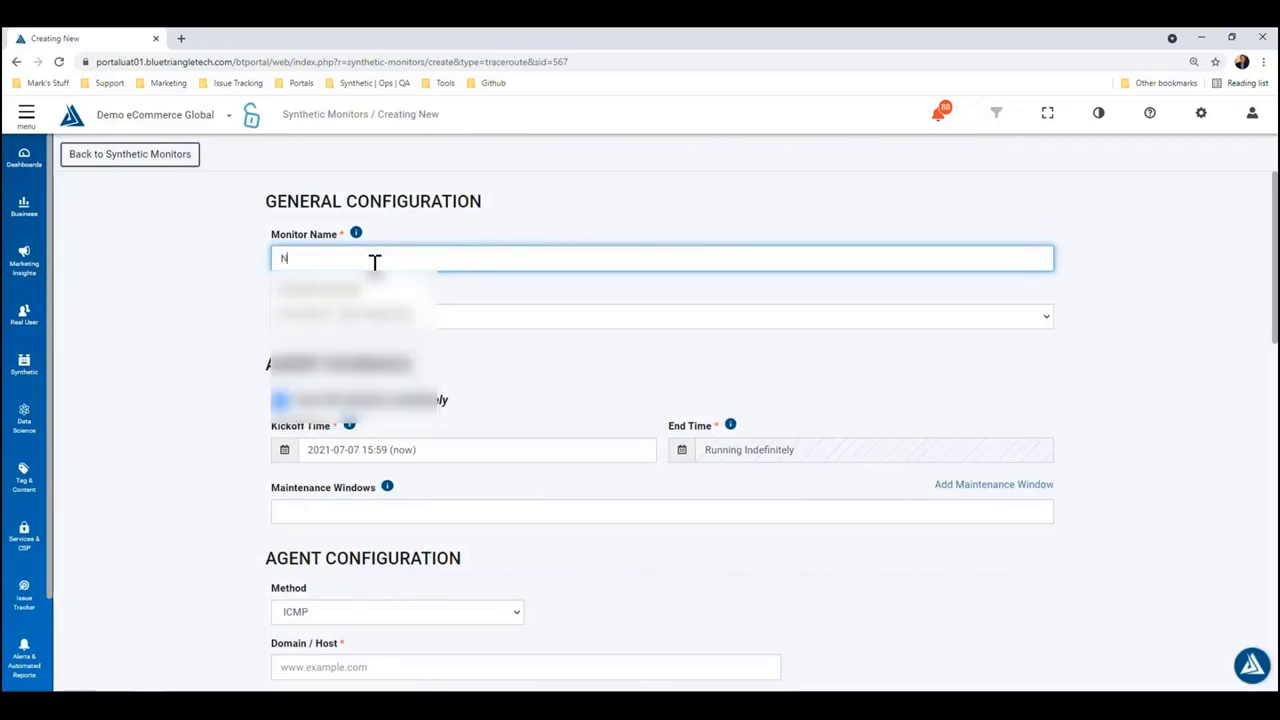
pyautogui.write('HC Monito')
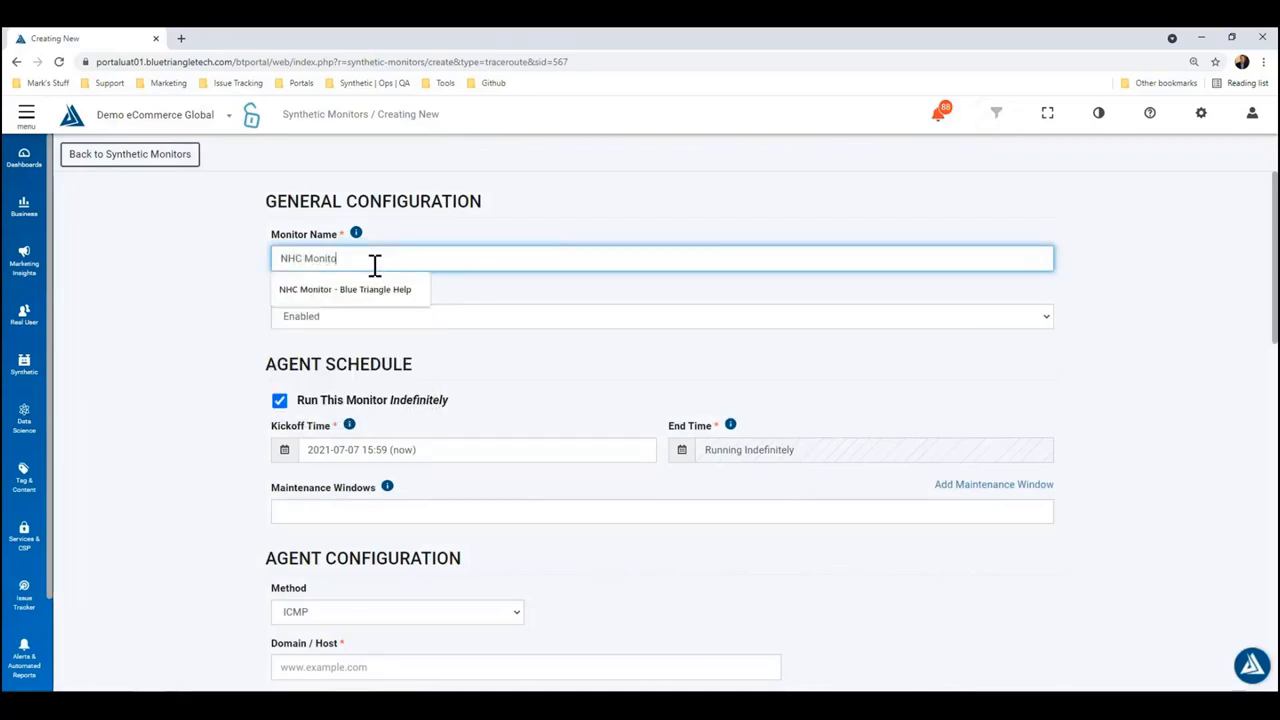
pyautogui.write('r')
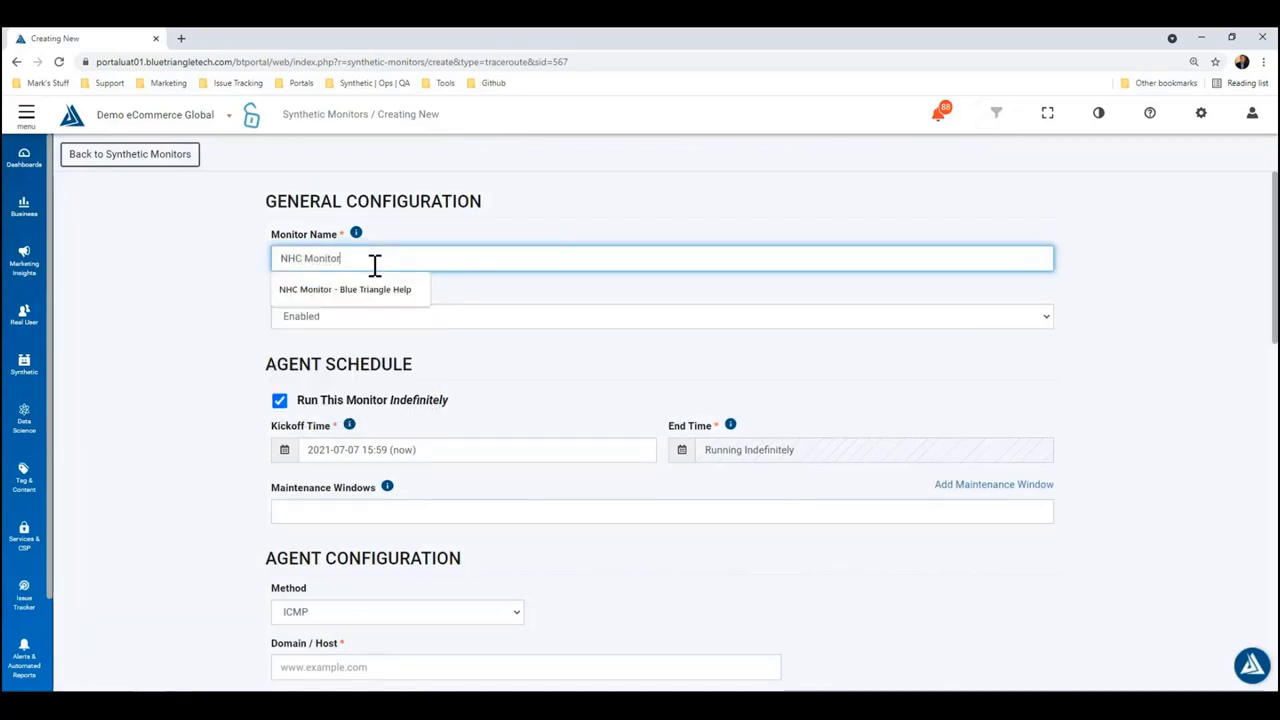
pyautogui.write(' - Blue Tria')
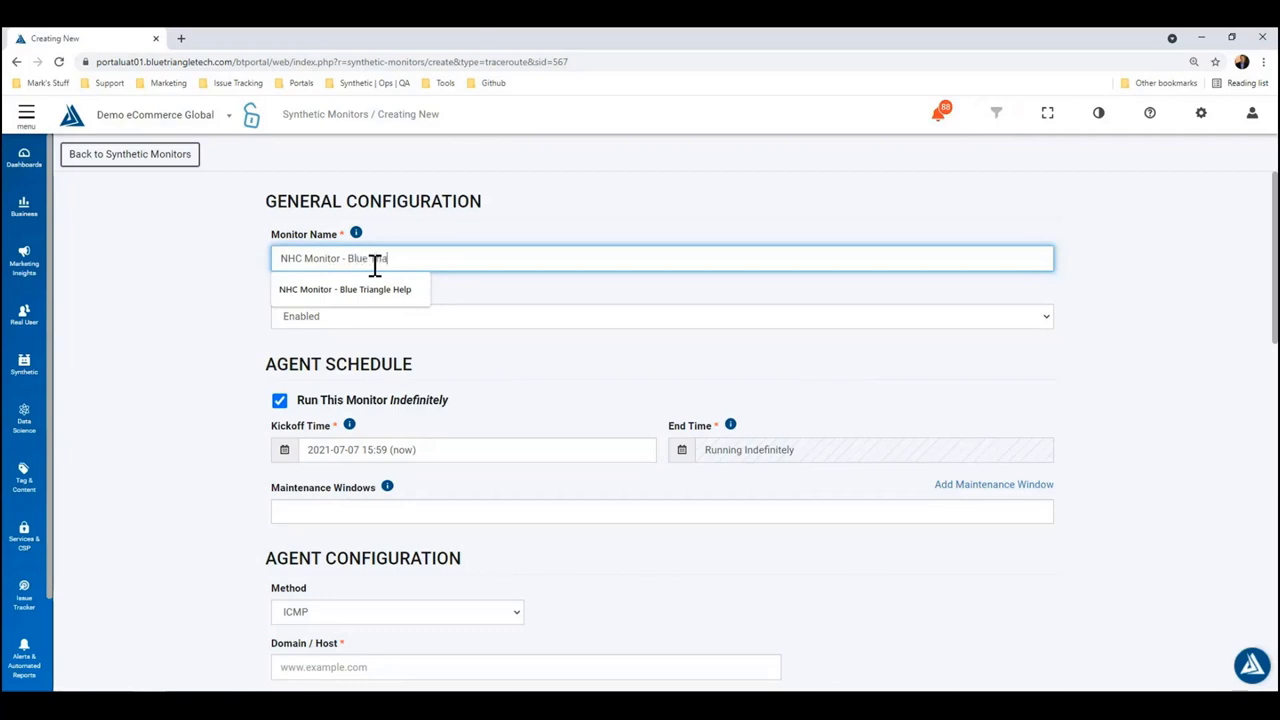
pyautogui.write('ngle Help Center')
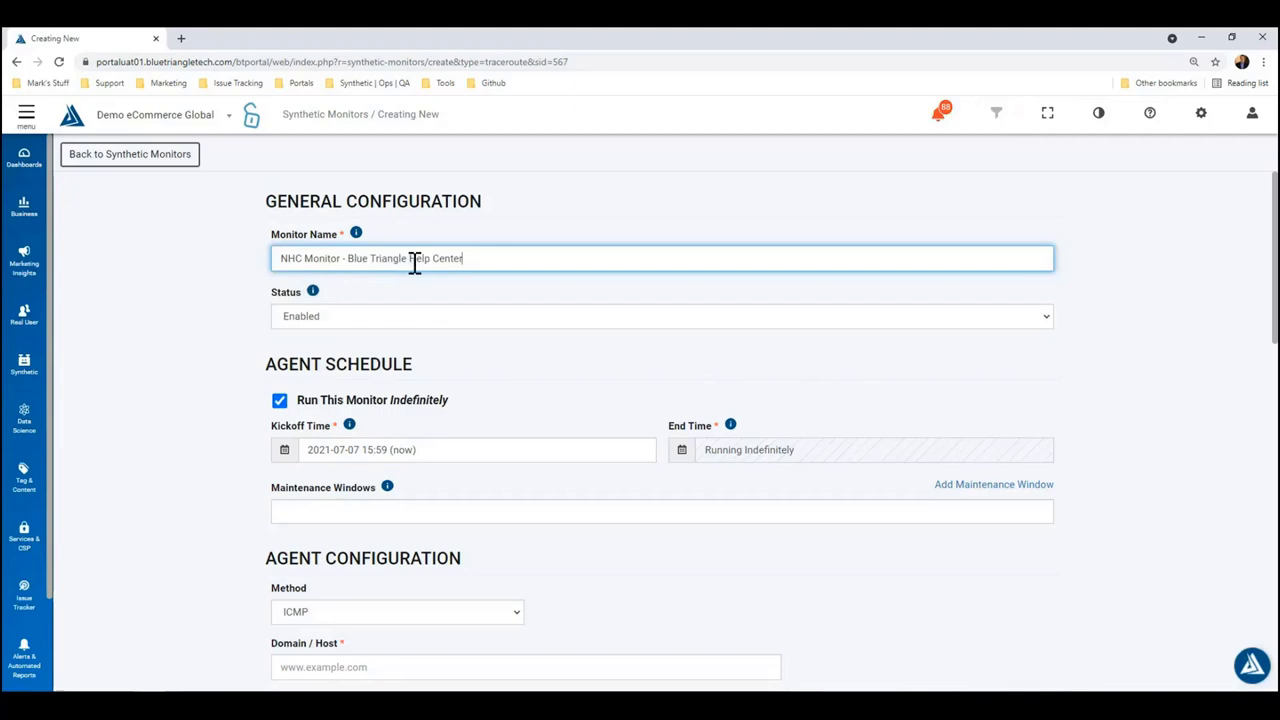
pyautogui.moveTo(491, 263); pyautogui.dragTo(362, 258)
# - Set Domain / Host to help.bluetriangle.com
pyautogui.scroll(-2, 514, 420)
pyautogui.click(400, 477)
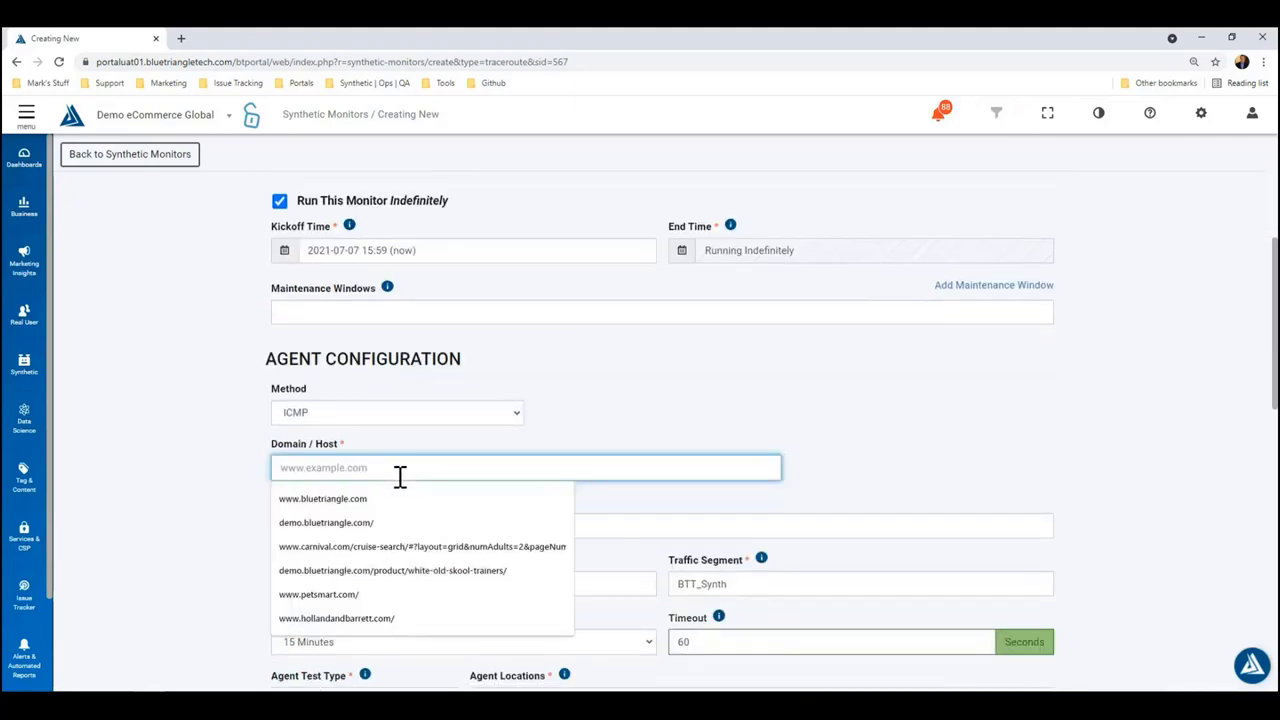
pyautogui.write('help.blu')
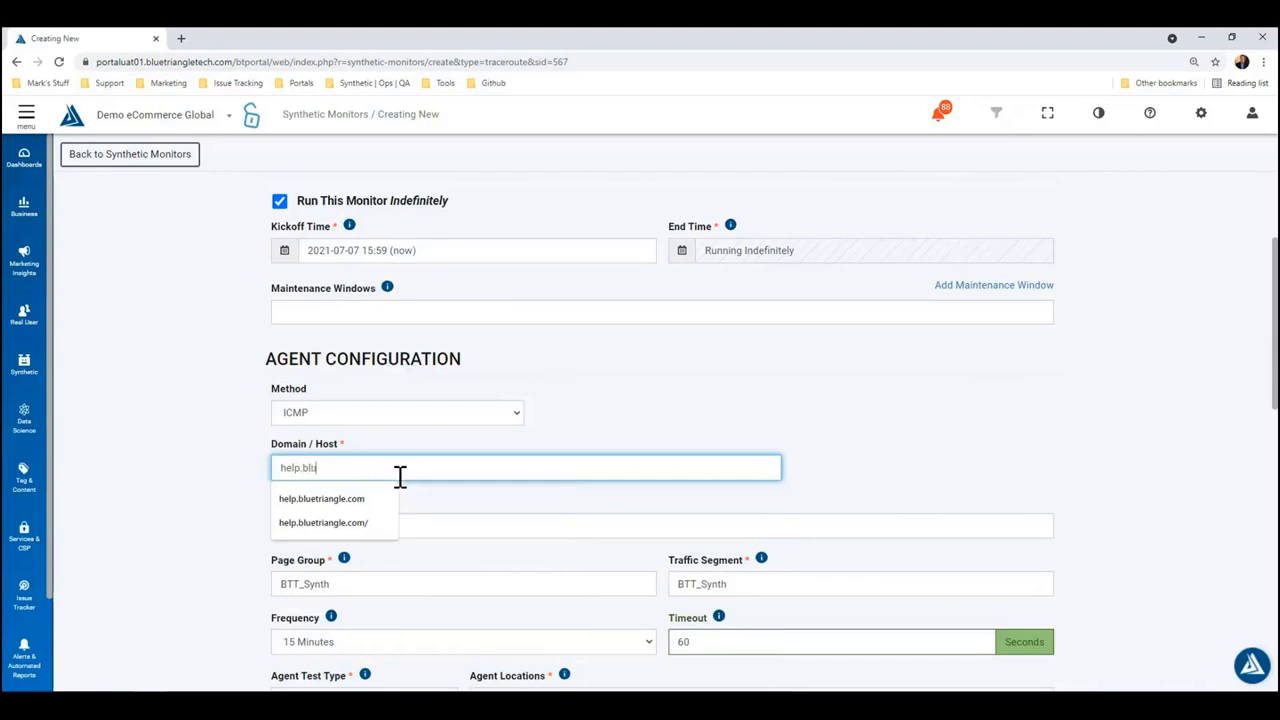
pyautogui.write('etriangle.com')
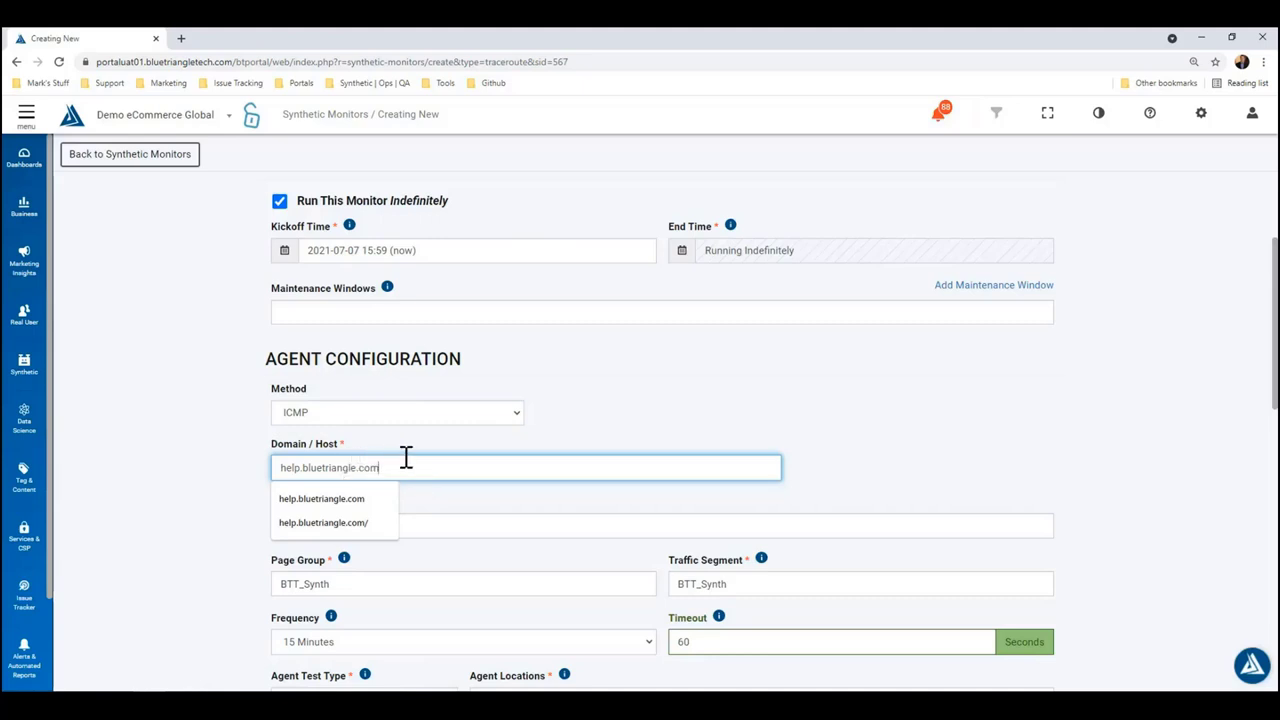
pyautogui.scroll(2, 598, 444)
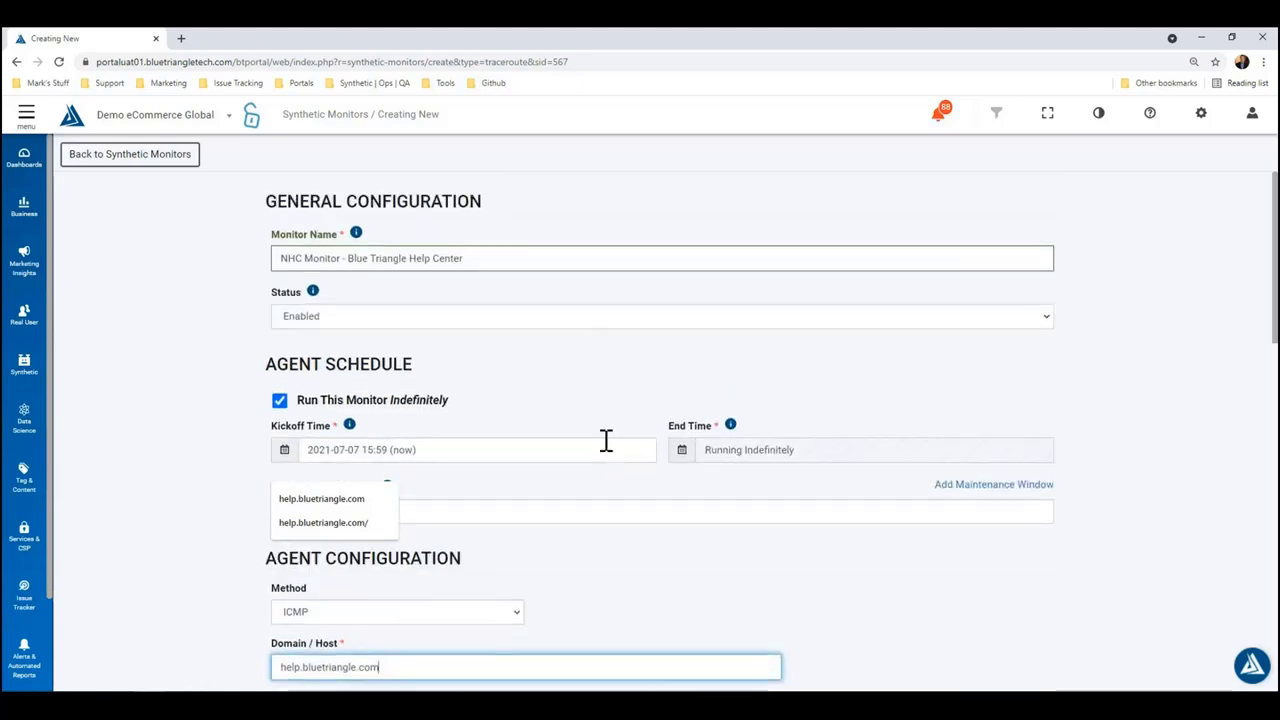
# - Try the TCP check method, then return it to ICMP
pyautogui.scroll(-1, 509, 449)
pyautogui.scroll(-2, 508, 447)
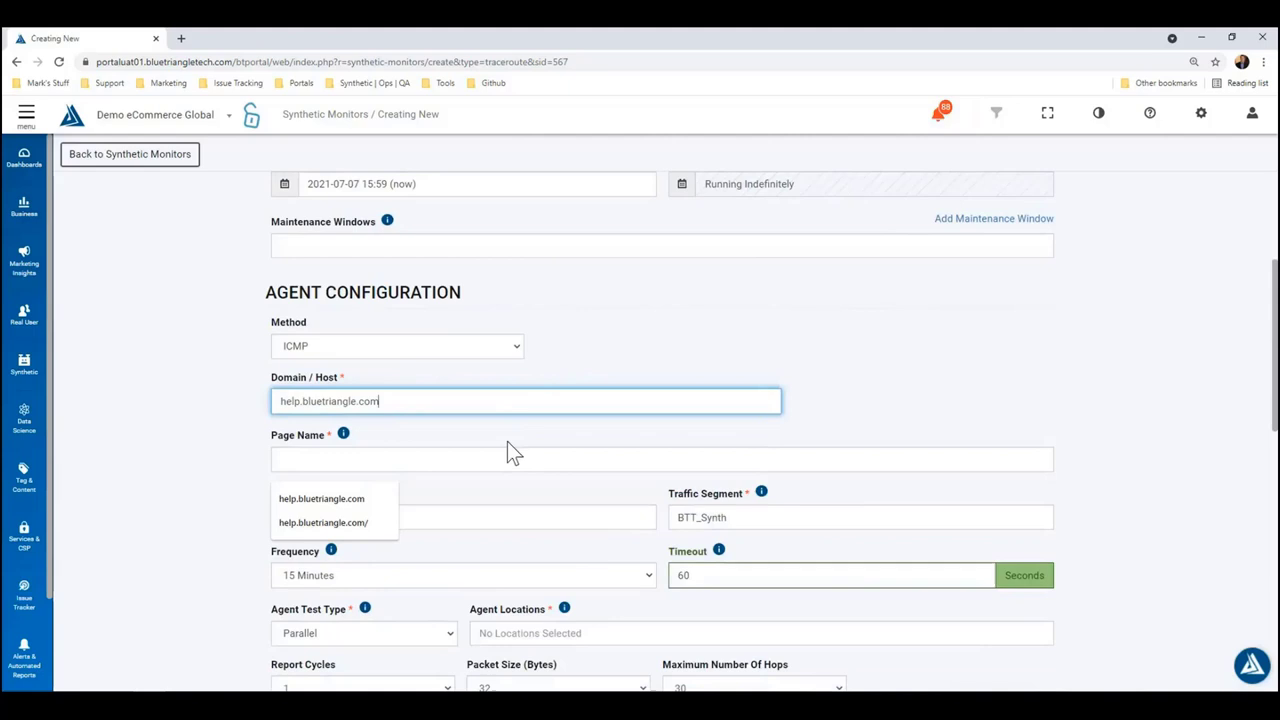
pyautogui.click(644, 342)
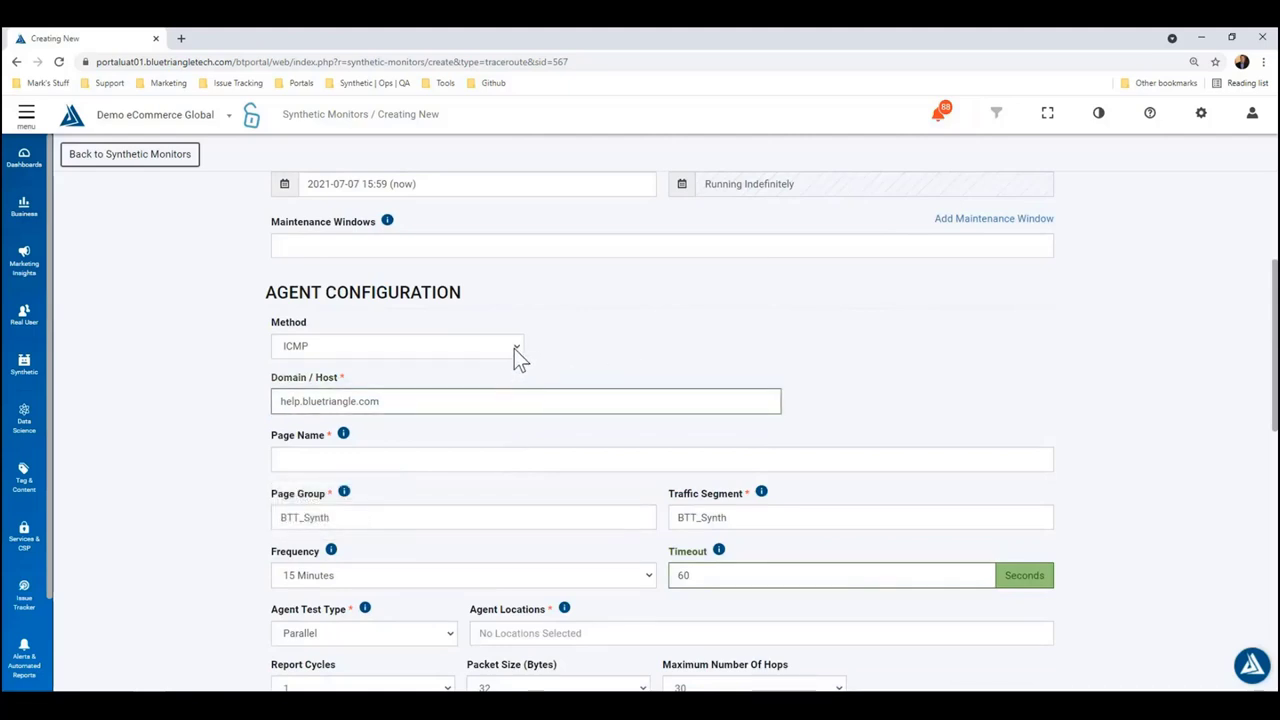
pyautogui.click(514, 348)
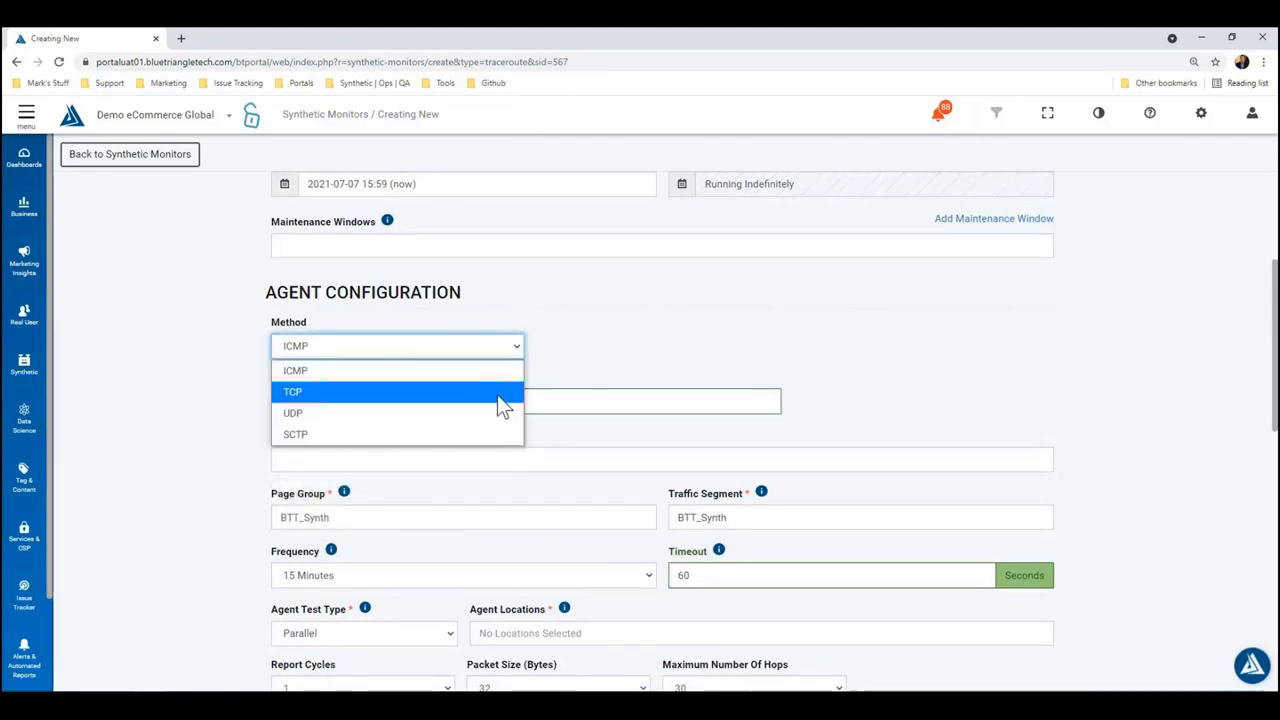
pyautogui.click(497, 393)
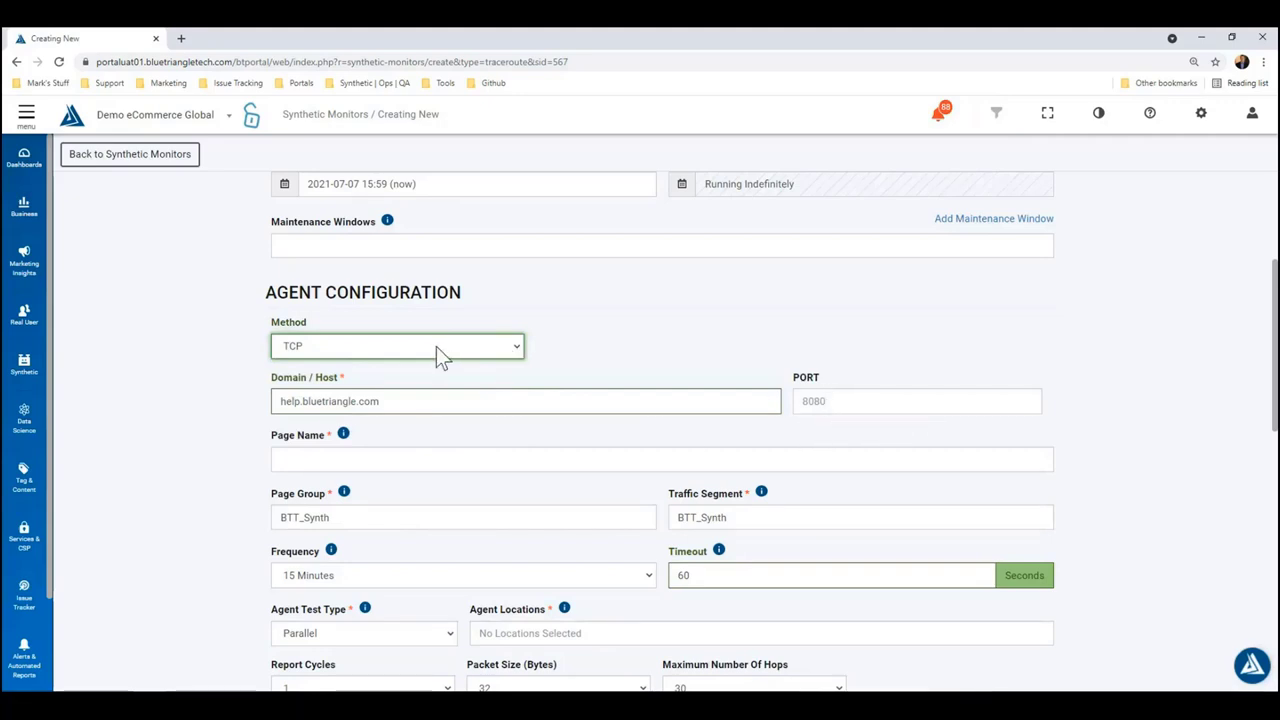
pyautogui.click(510, 348)
pyautogui.click(478, 370)
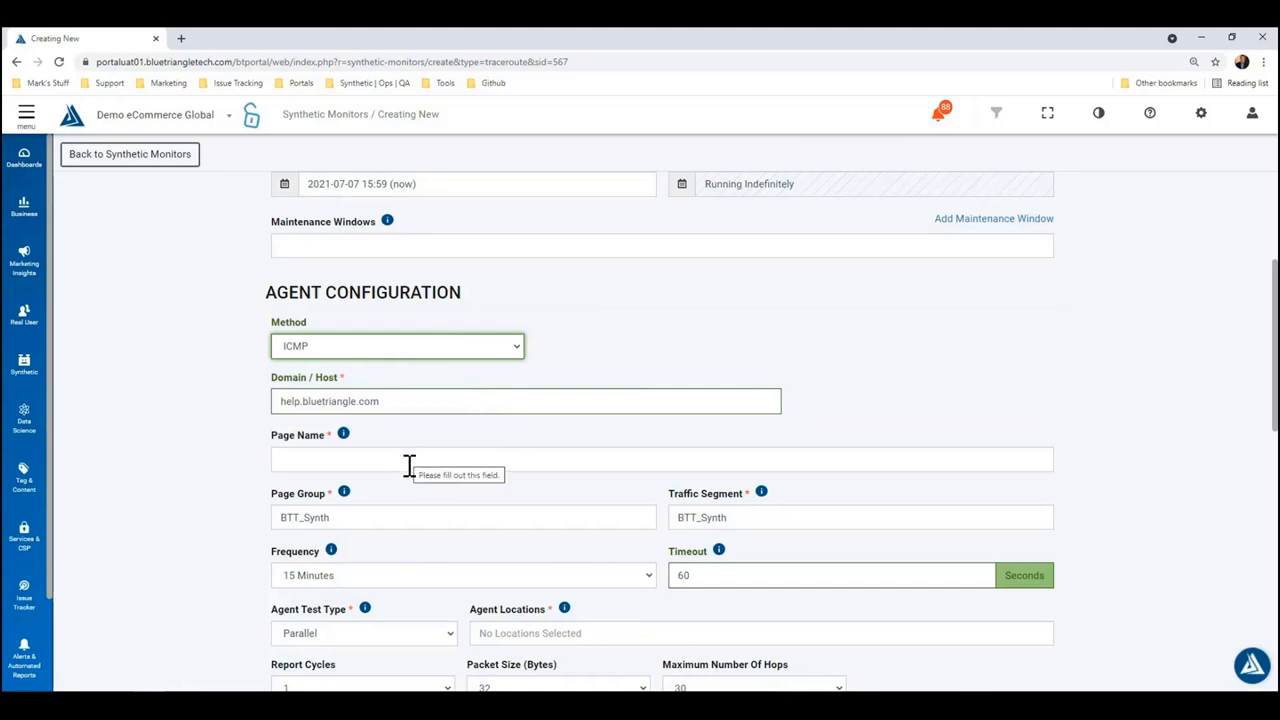
# - Fill Page Name with 'NHC Monitor - Blue Triangle Help Center' and confirm Page Group BTT_Synth
pyautogui.scroll(3, 405, 455)
pyautogui.moveTo(478, 258); pyautogui.dragTo(239, 250)
pyautogui.hotkey('ctrl', 'c')
pyautogui.scroll(-3, 230, 270)
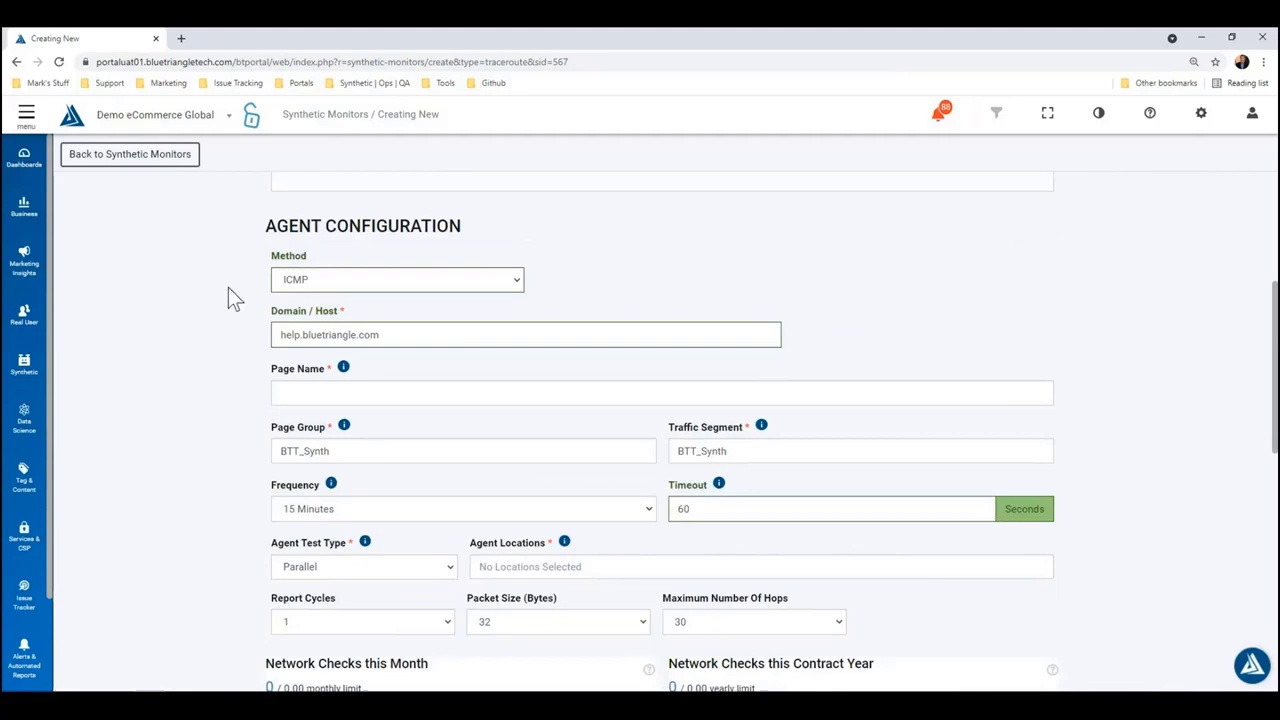
pyautogui.click(316, 395)
pyautogui.hotkey('ctrl', 'v')
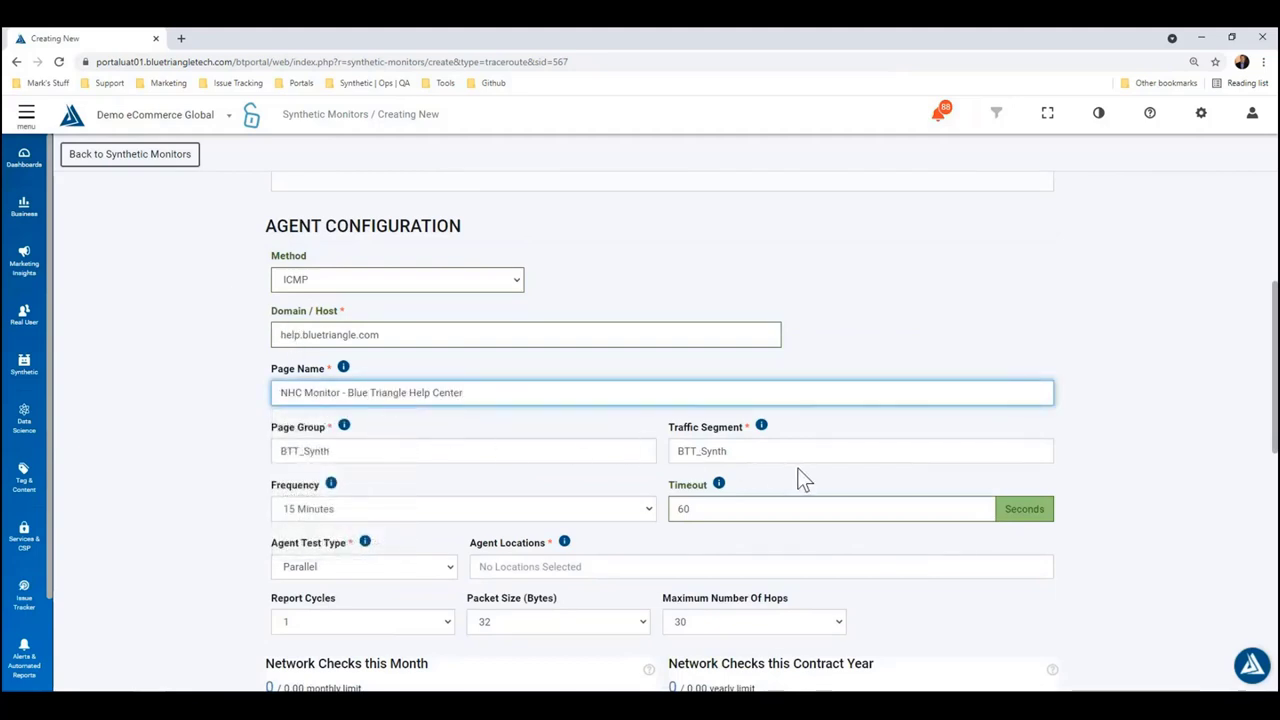
pyautogui.doubleClick(754, 451)
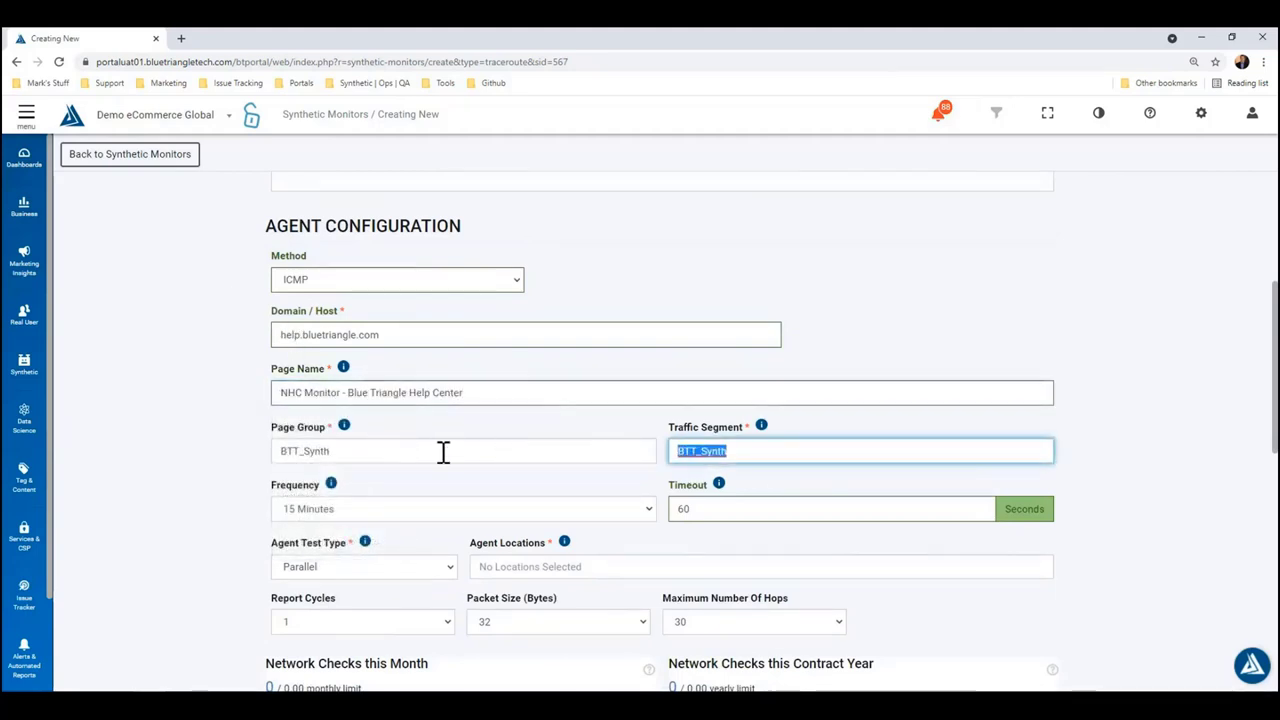
pyautogui.doubleClick(371, 451)
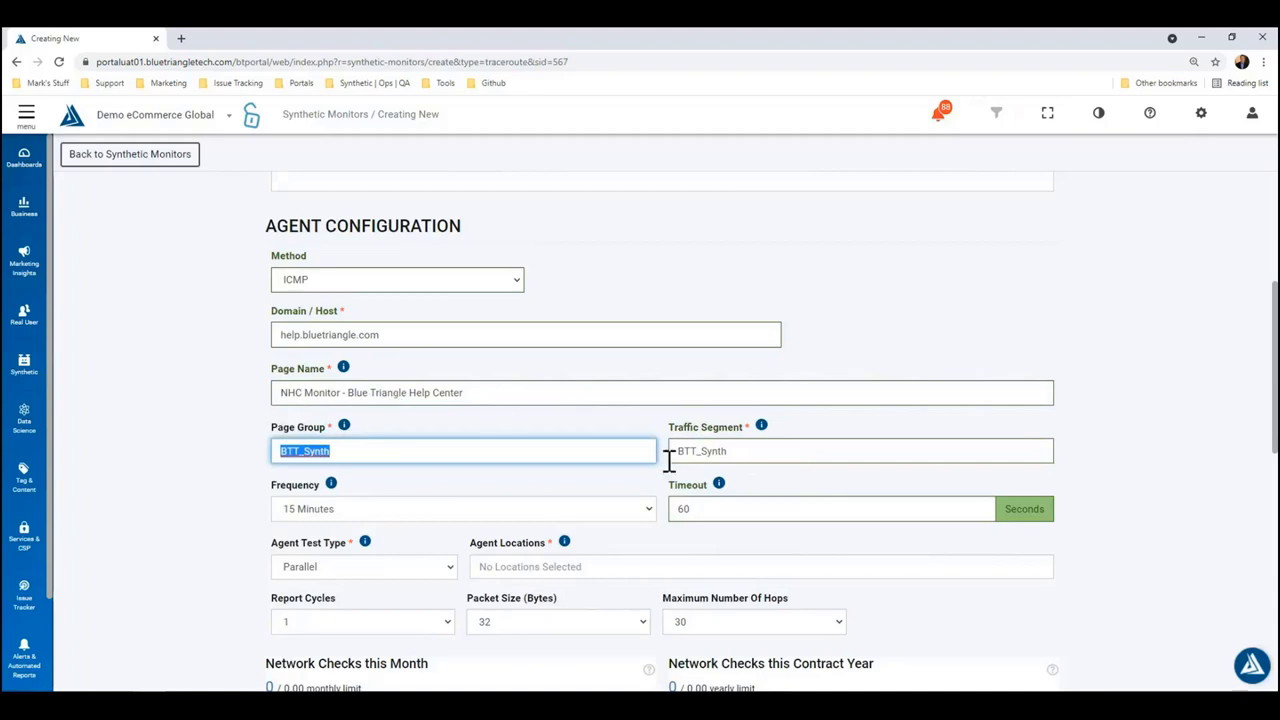
pyautogui.click(352, 451)
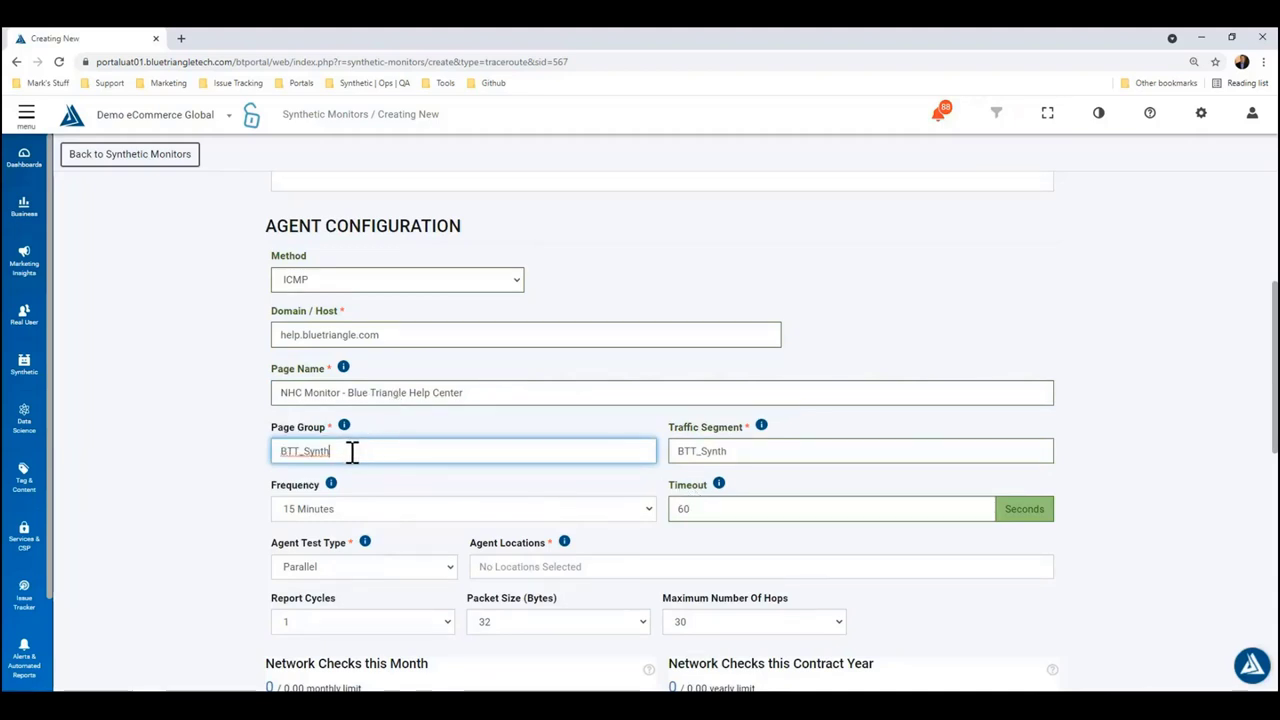
pyautogui.moveTo(352, 451); pyautogui.dragTo(251, 450)
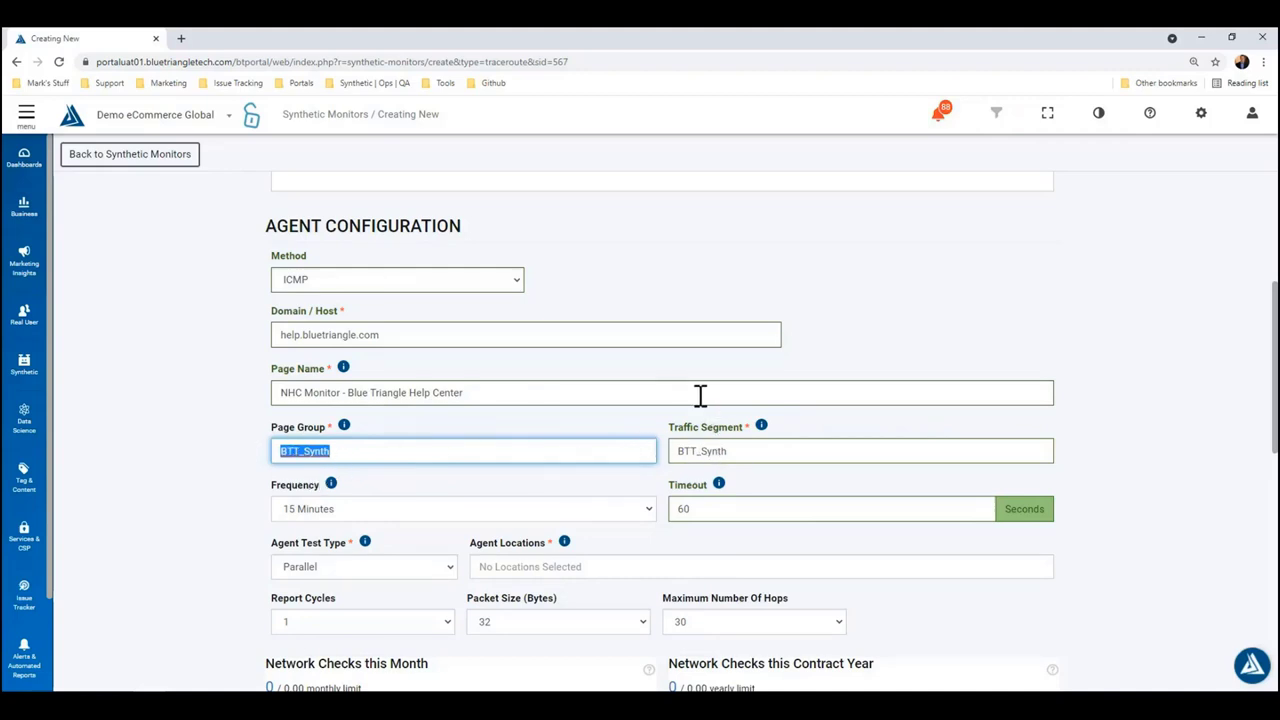
# - Set Frequency to 5 Minutes with agent locations Seattle, WA and Washington DC
pyautogui.click(434, 497)
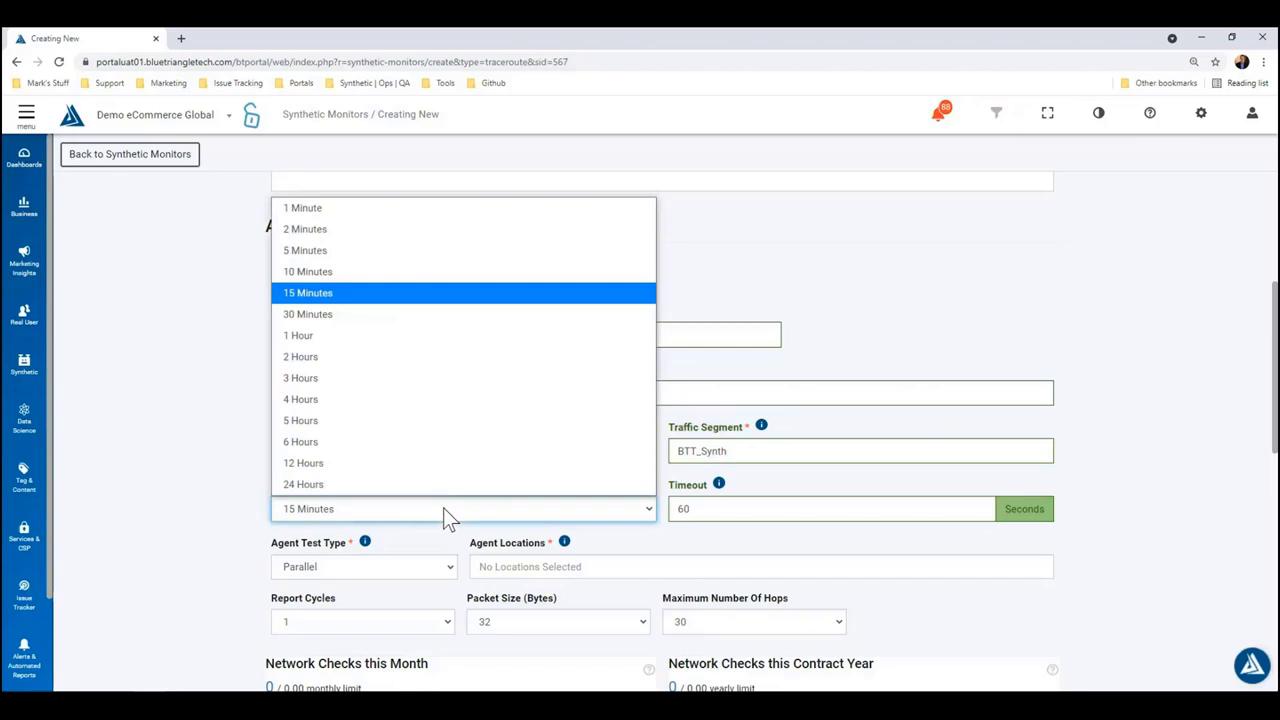
pyautogui.click(385, 251)
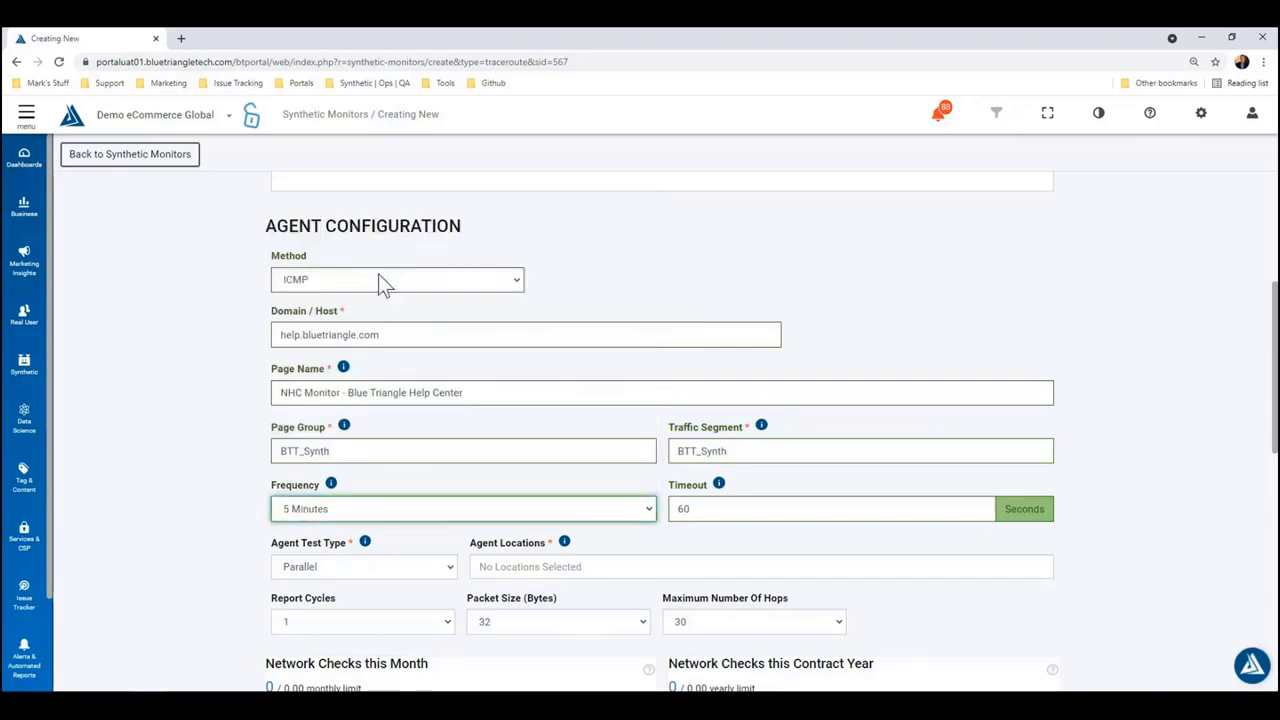
pyautogui.scroll(-2, 246, 491)
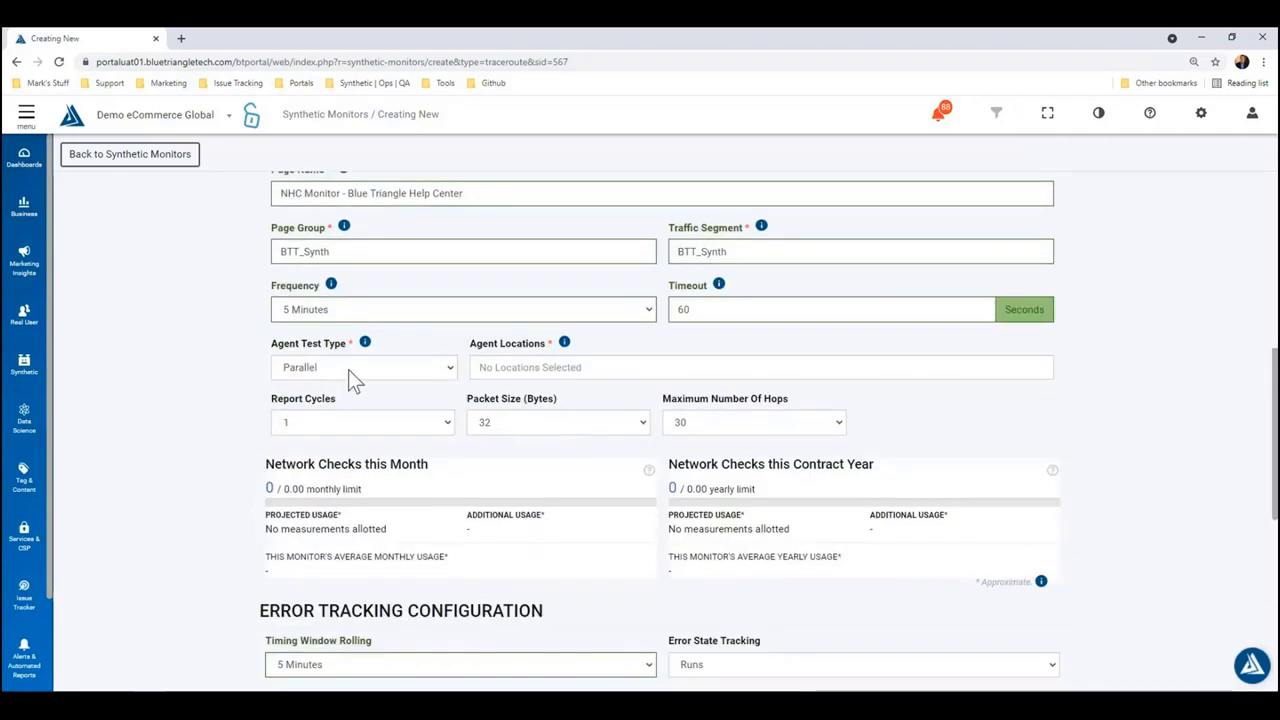
pyautogui.click(583, 366)
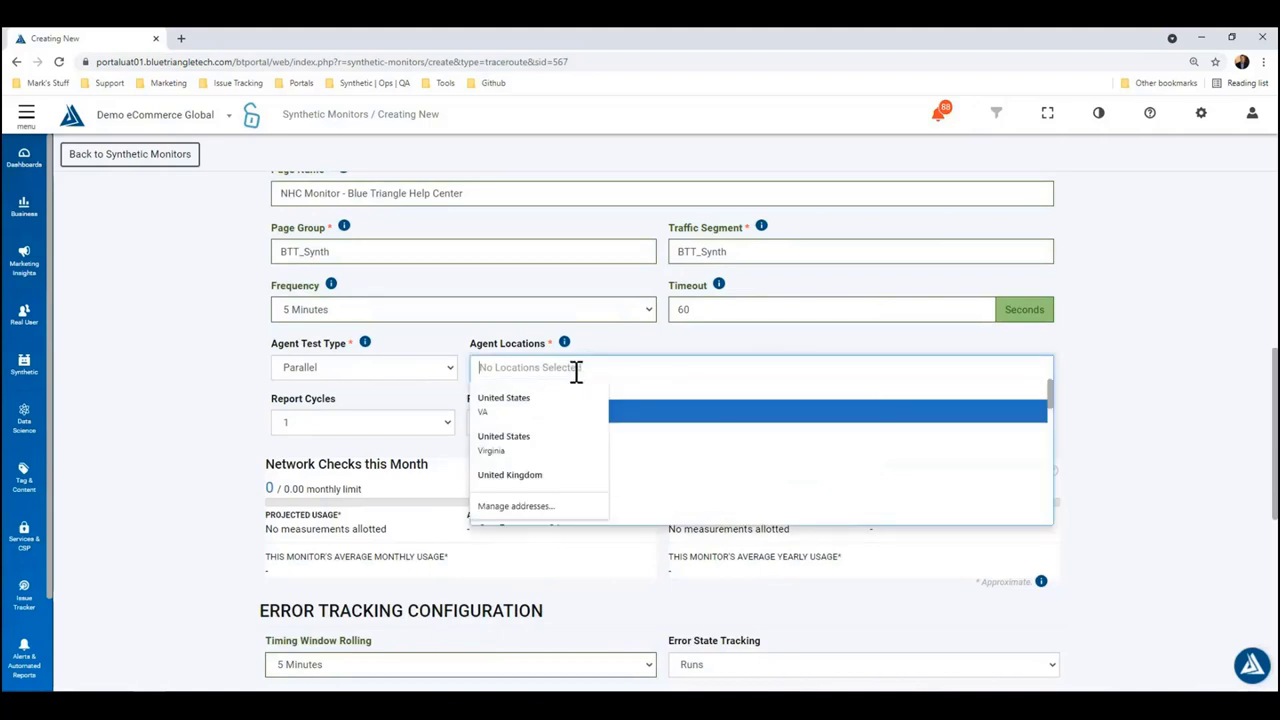
pyautogui.click(748, 423)
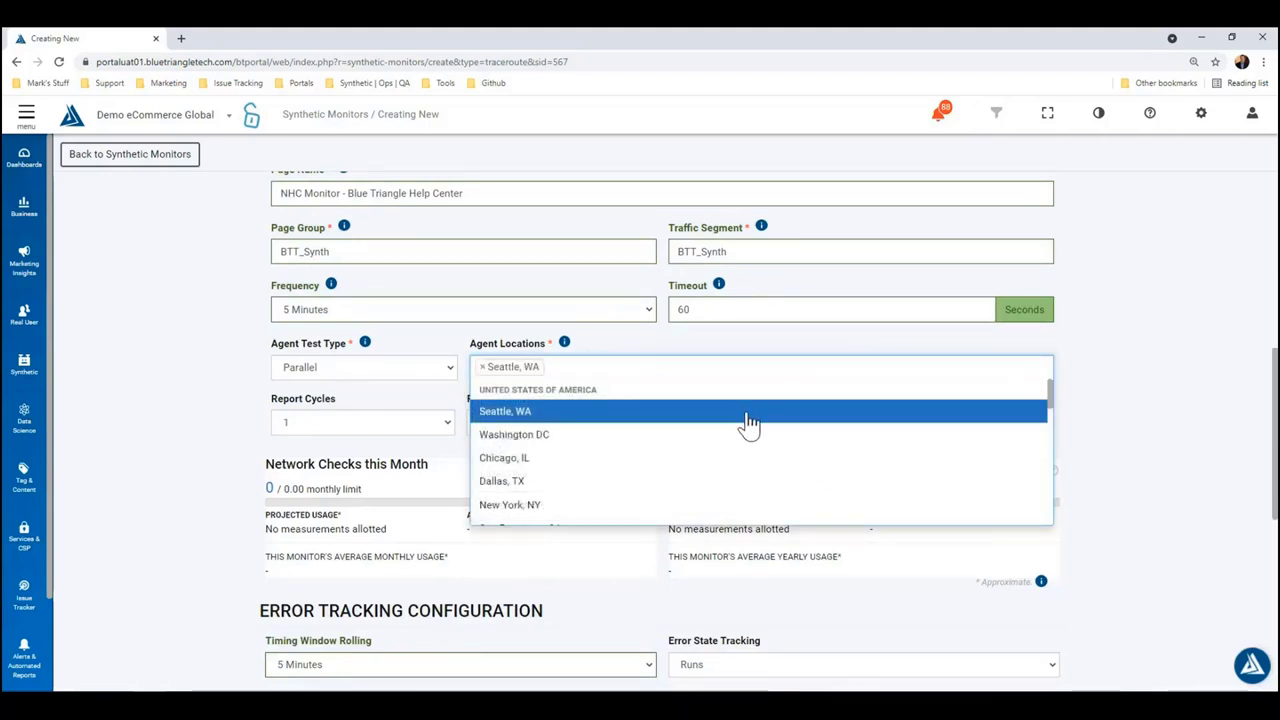
pyautogui.click(739, 443)
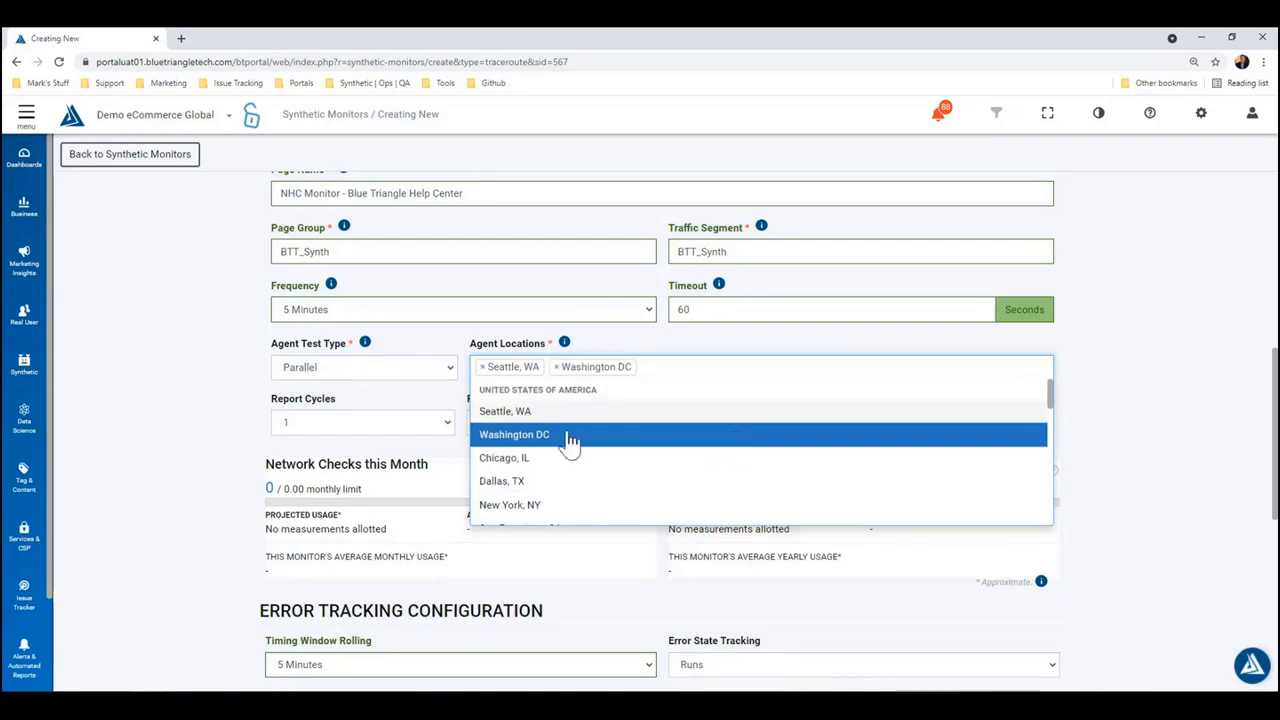
pyautogui.click(262, 414)
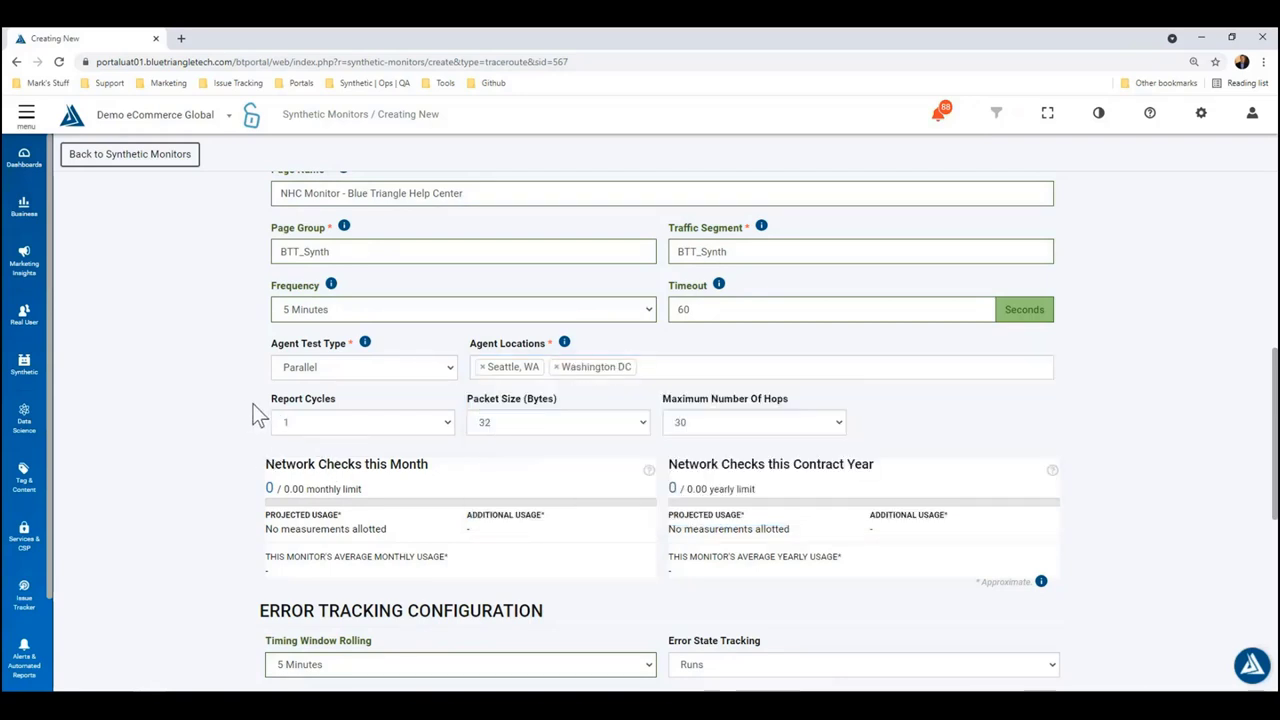
# - Set Report Cycles to 5, keeping Packet Size 32 and Max Hops 30
pyautogui.click(445, 427)
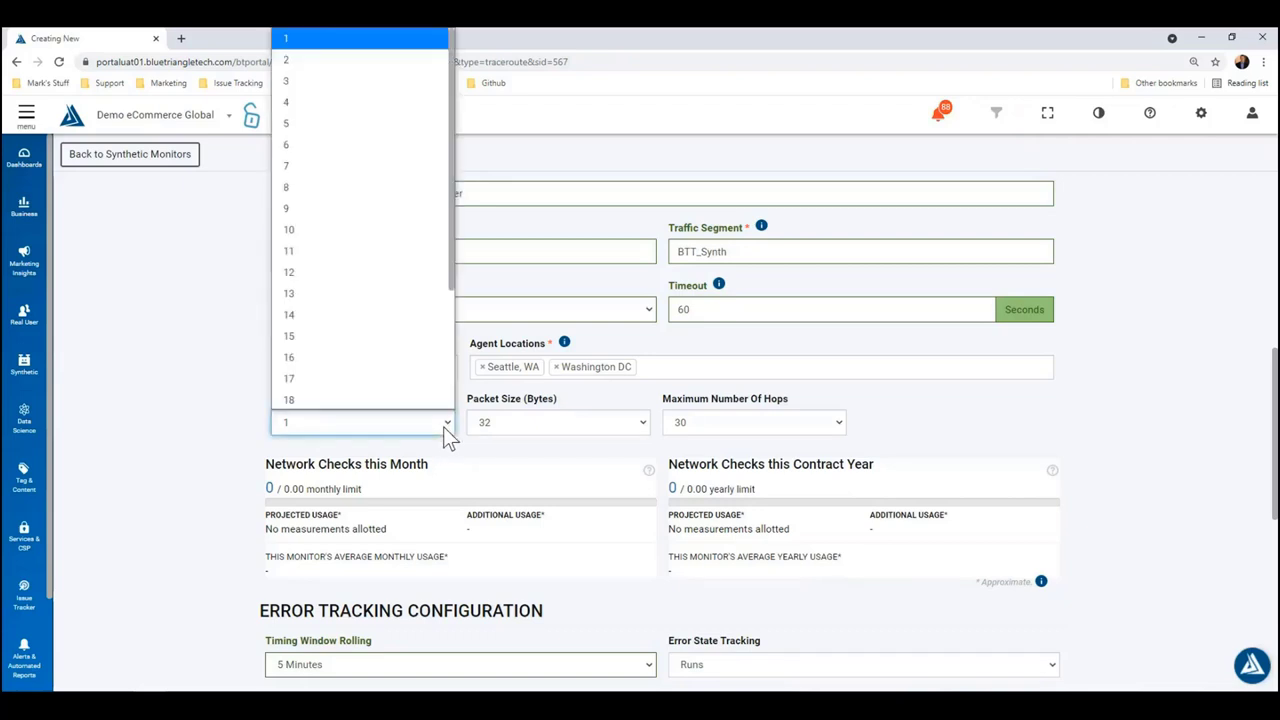
pyautogui.click(389, 140)
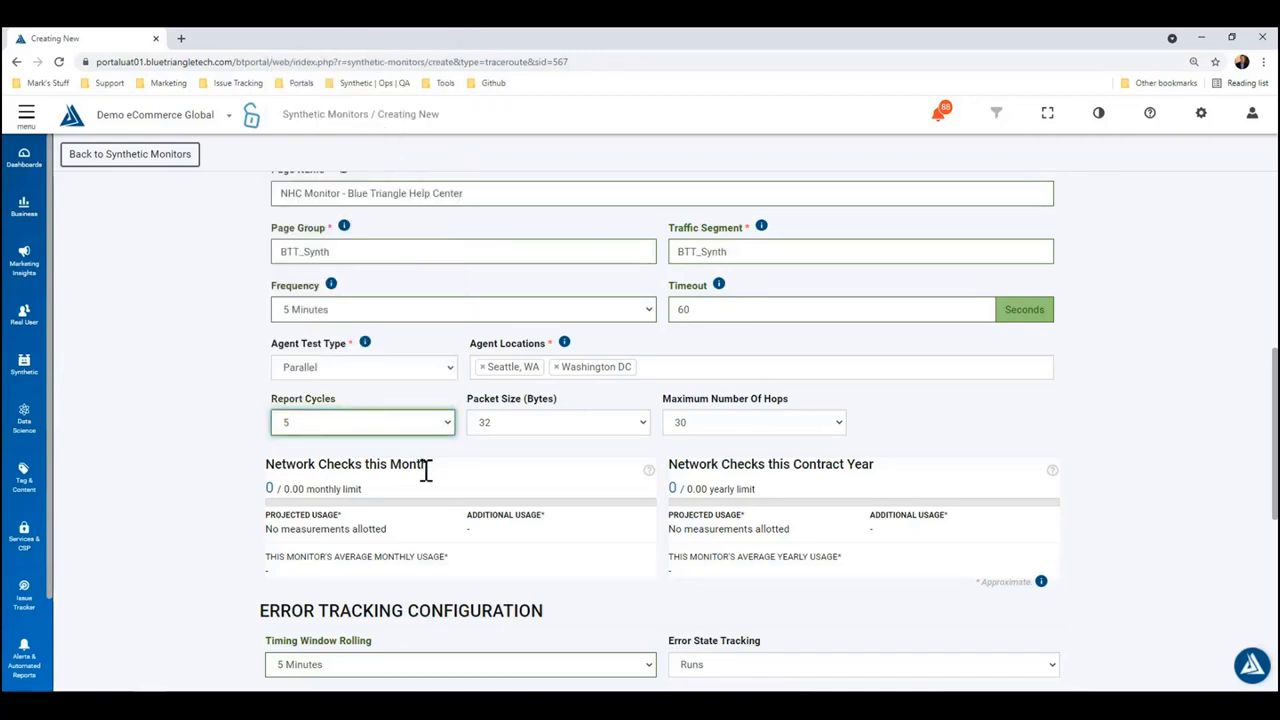
pyautogui.click(620, 432)
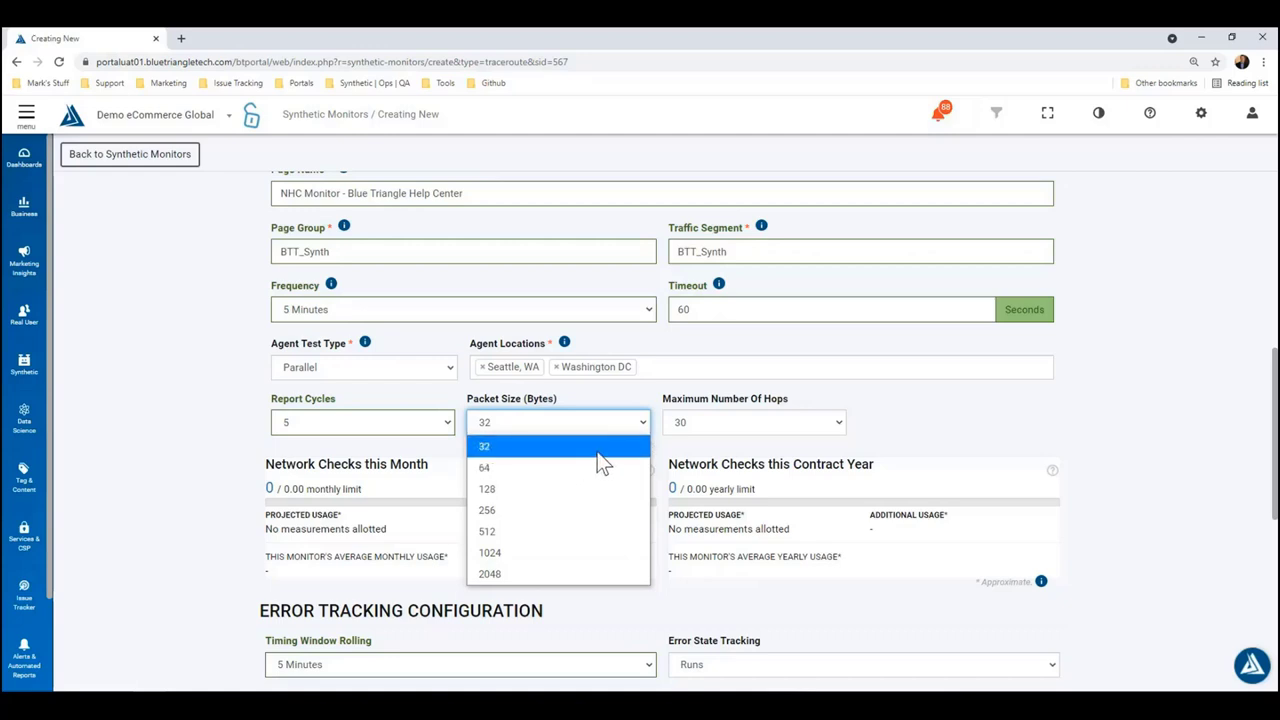
pyautogui.click(720, 452)
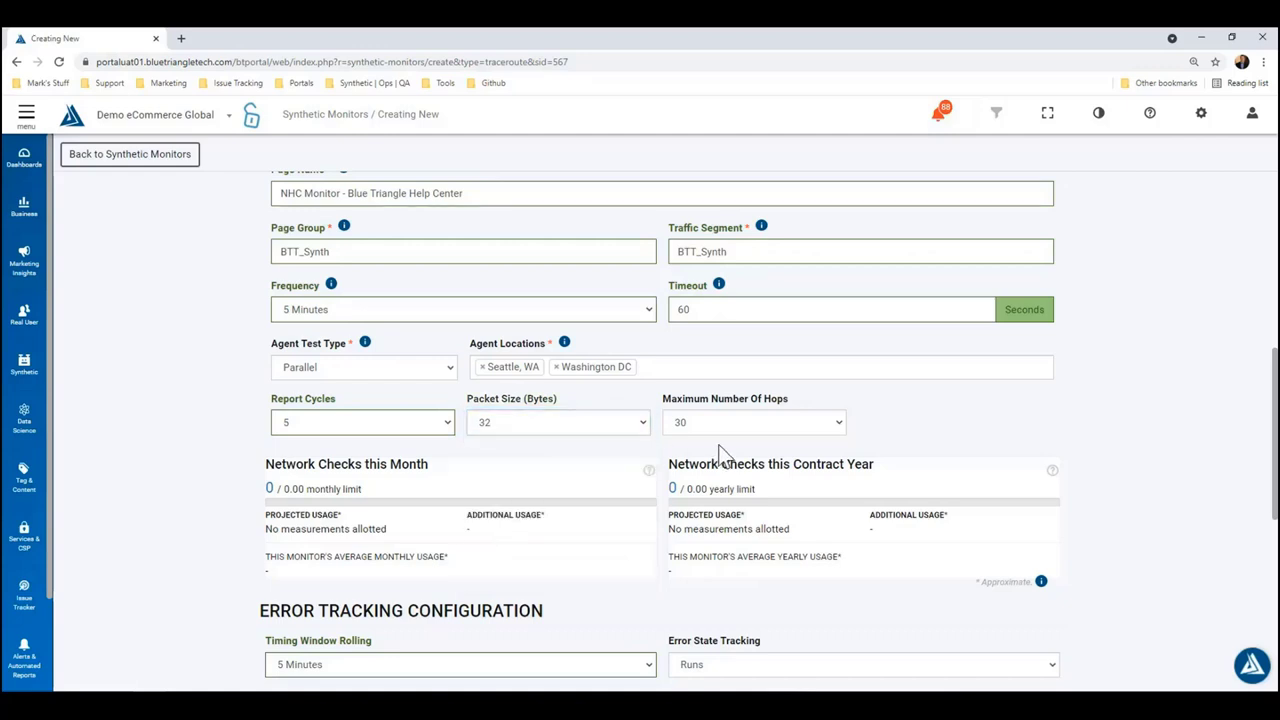
pyautogui.click(781, 422)
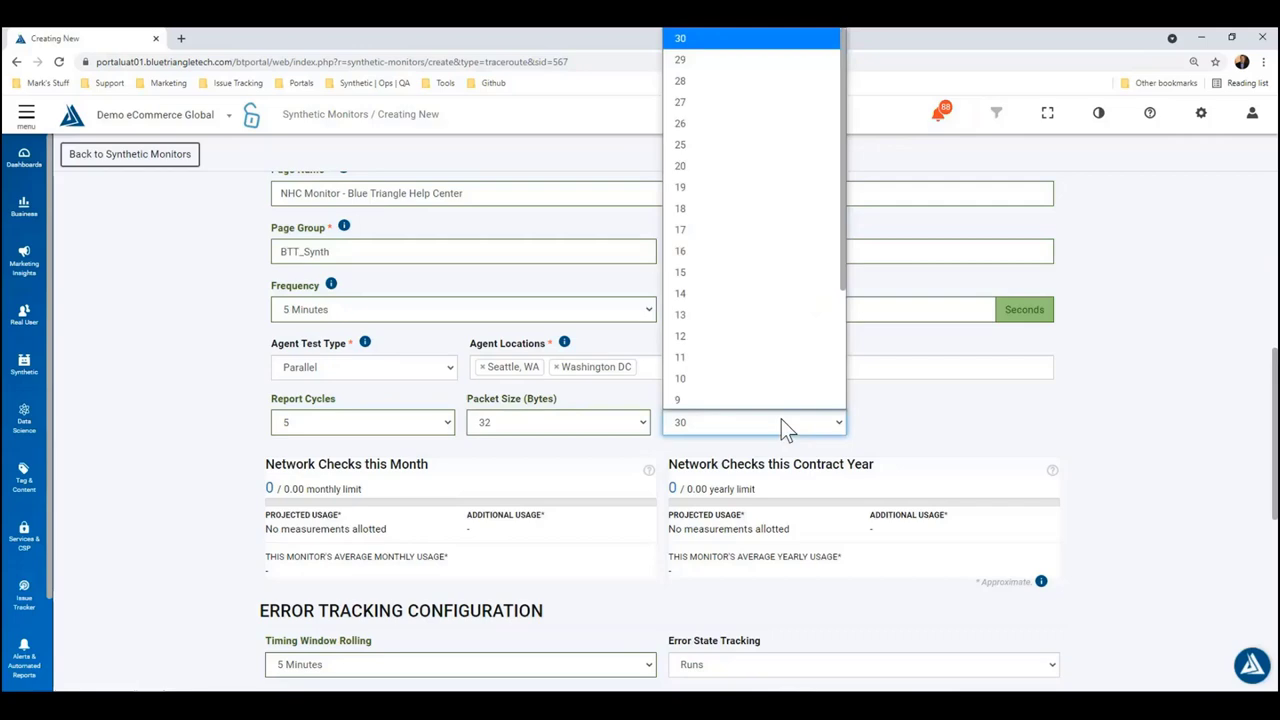
pyautogui.click(783, 425)
pyautogui.scroll(-3, 403, 471)
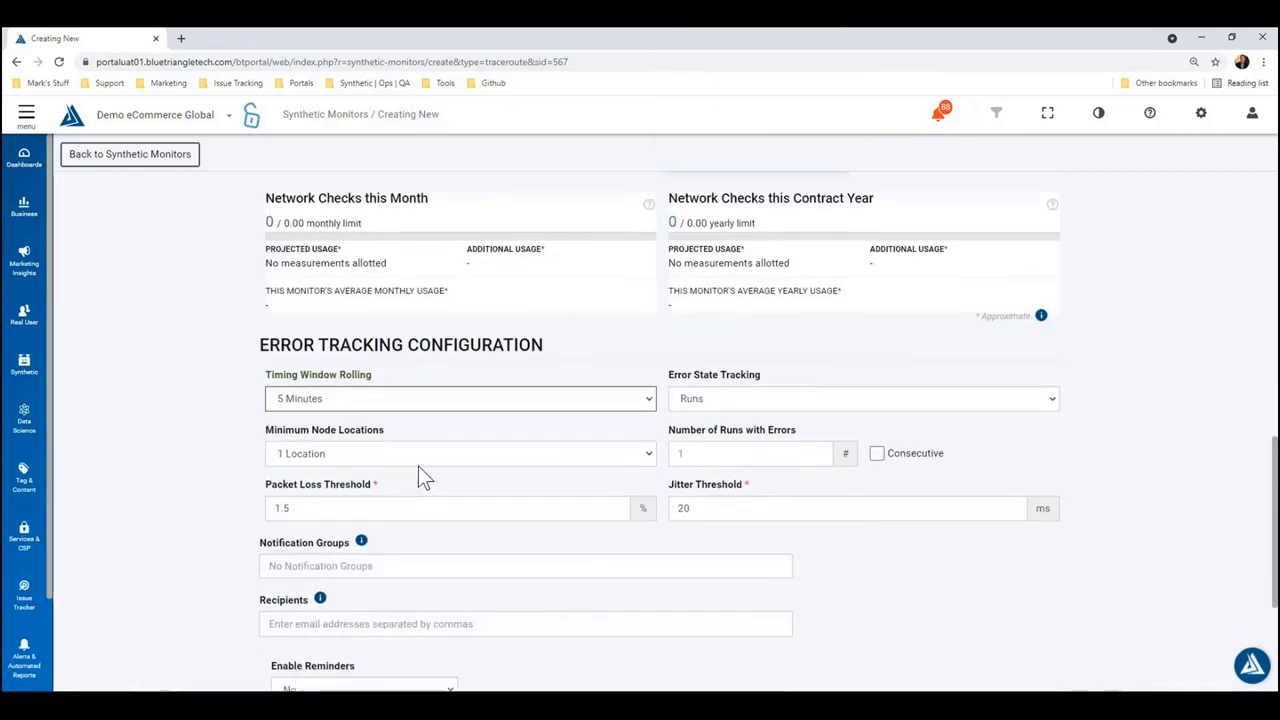
# - Set the rolling timing window to 30 Minutes
pyautogui.scroll(-2, 418, 466)
pyautogui.scroll(1, 419, 463)
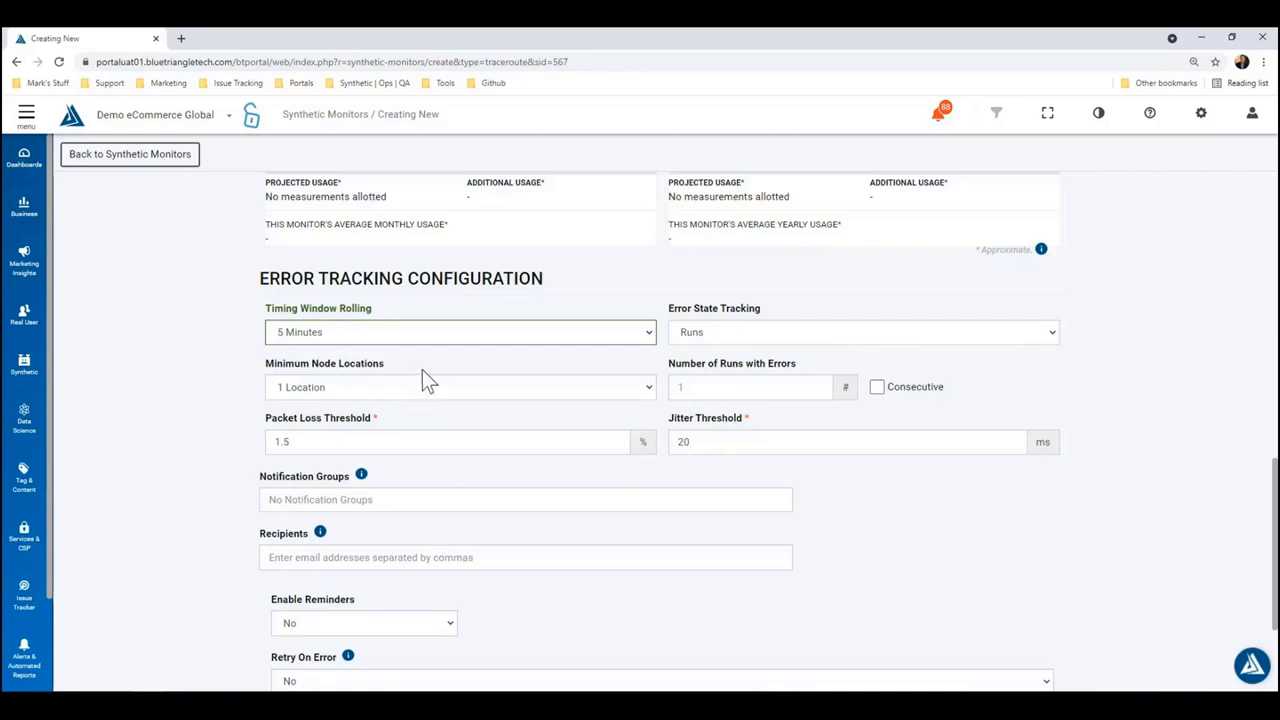
pyautogui.click(578, 342)
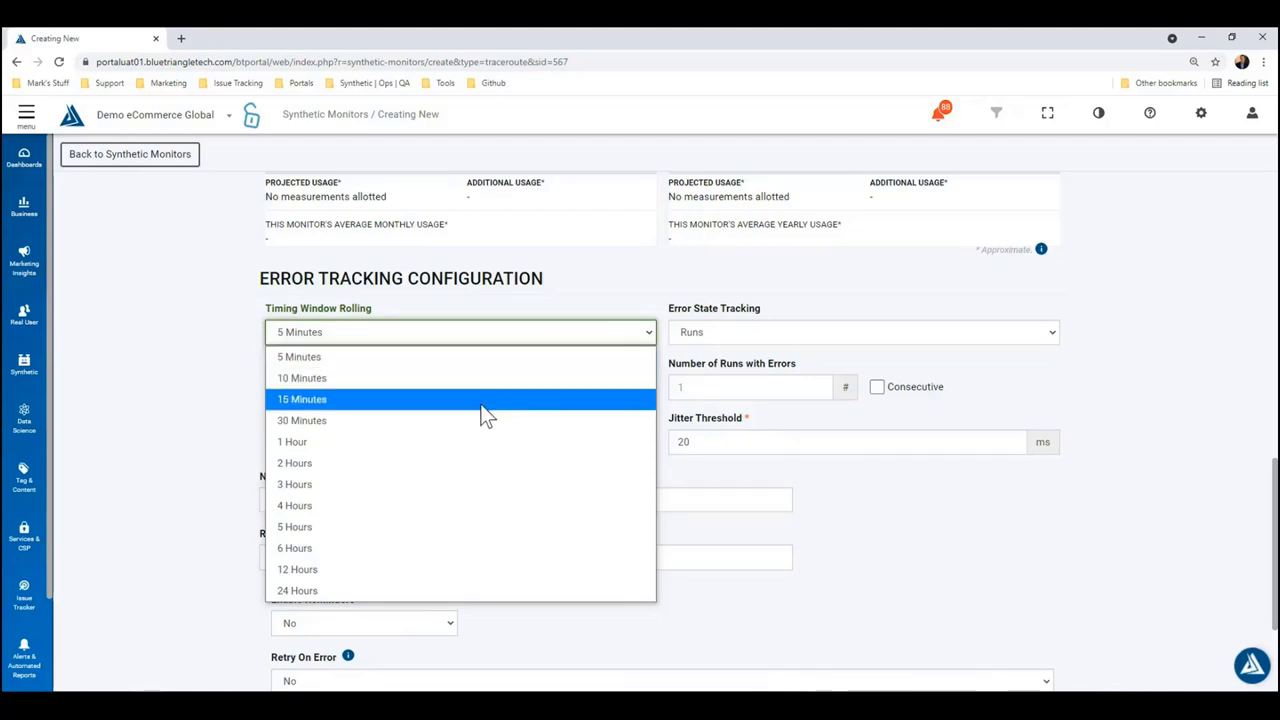
pyautogui.click(225, 357)
pyautogui.scroll(3, 223, 356)
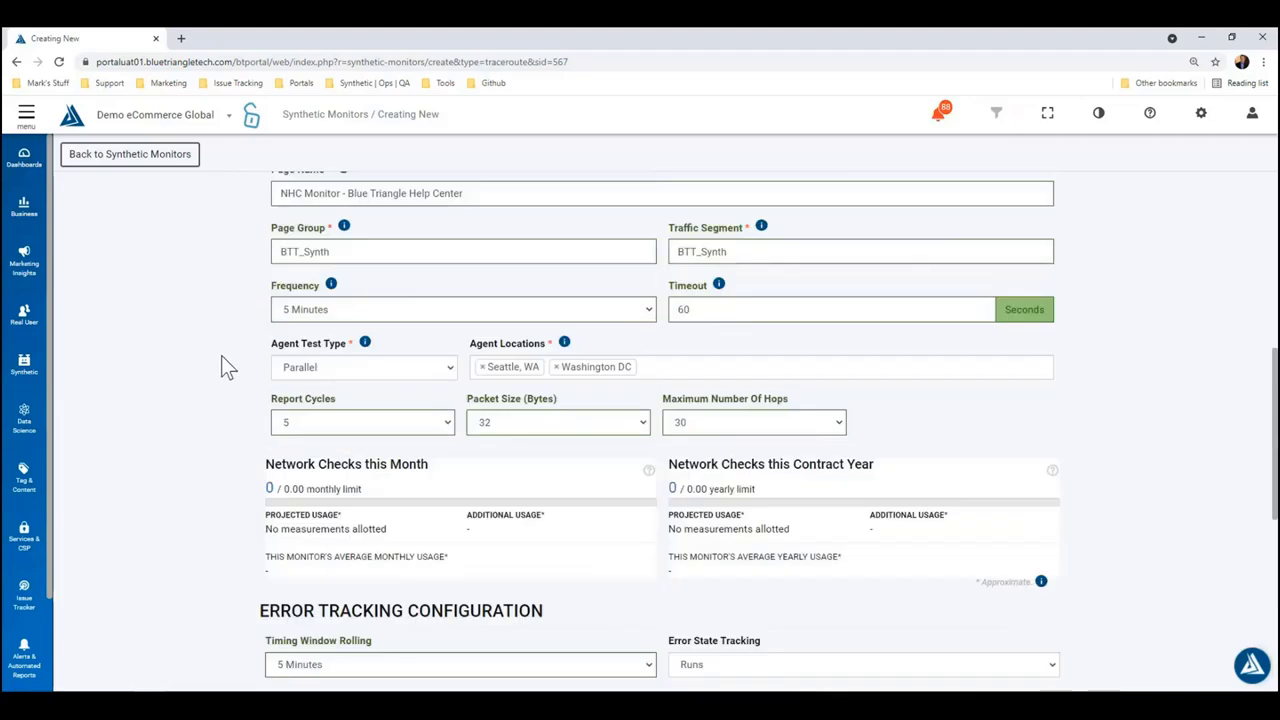
pyautogui.scroll(-2, 221, 355)
pyautogui.scroll(3, 221, 355)
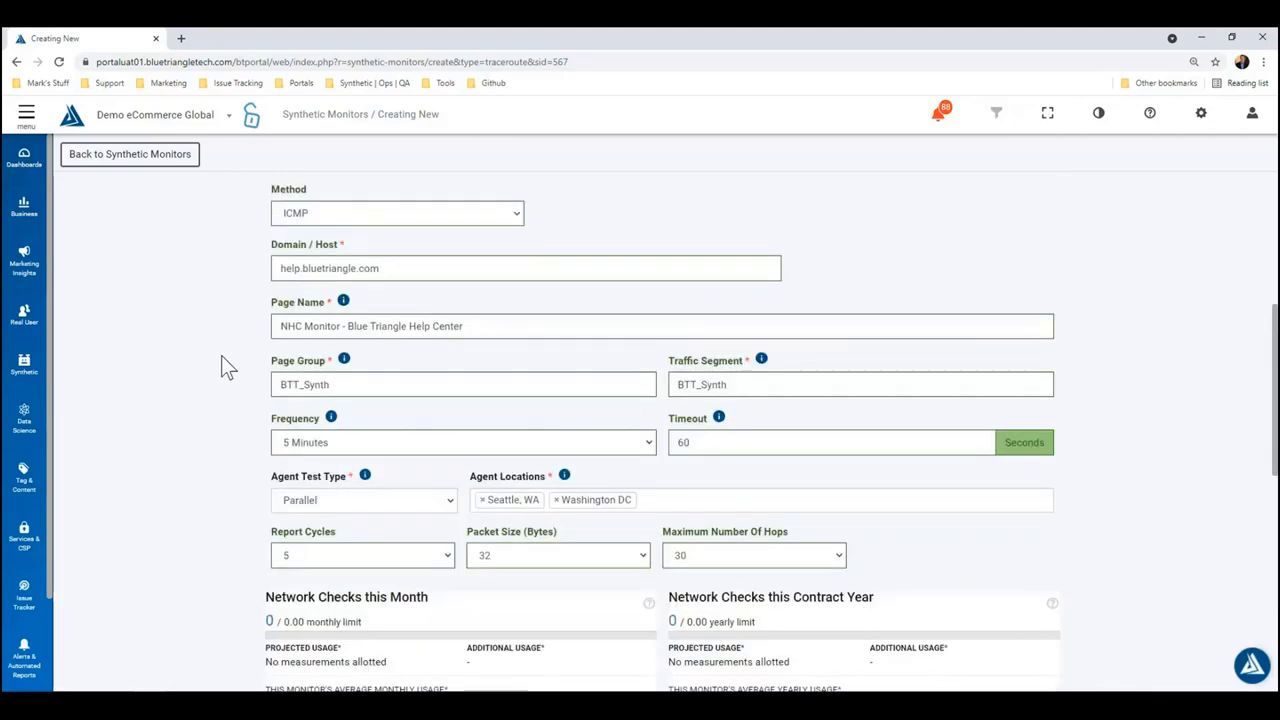
pyautogui.scroll(-4, 235, 432)
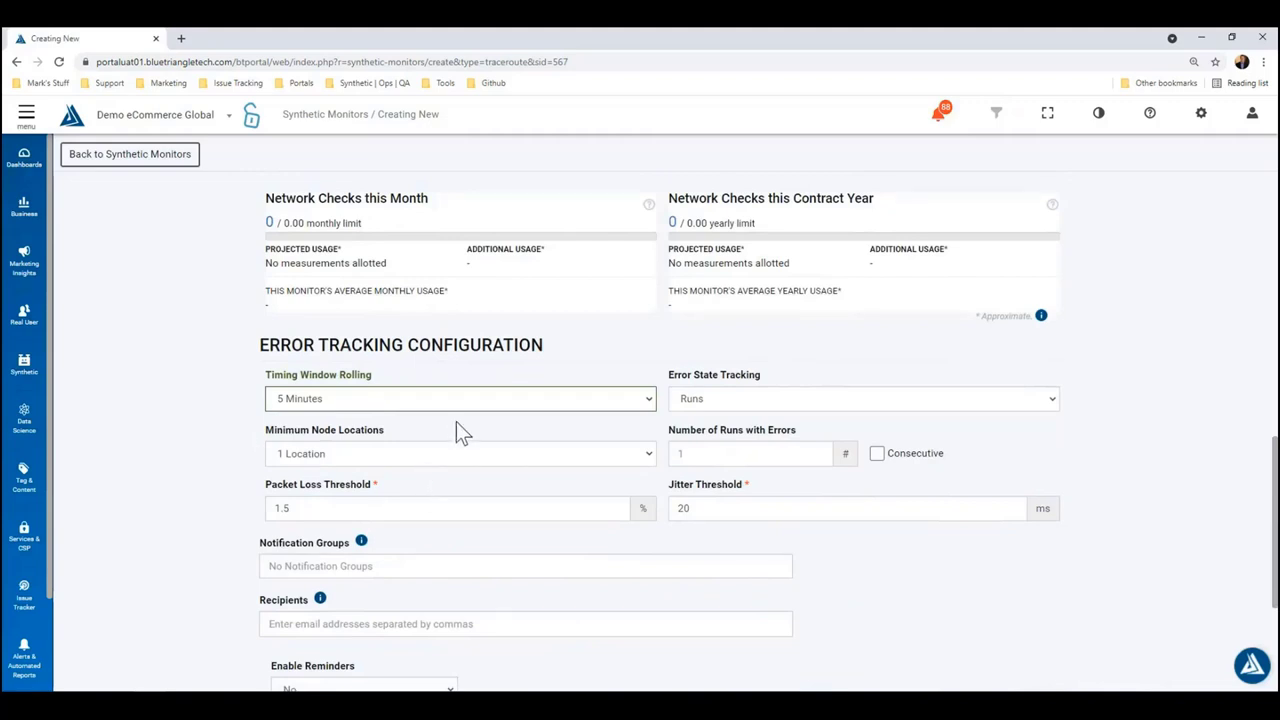
pyautogui.click(453, 401)
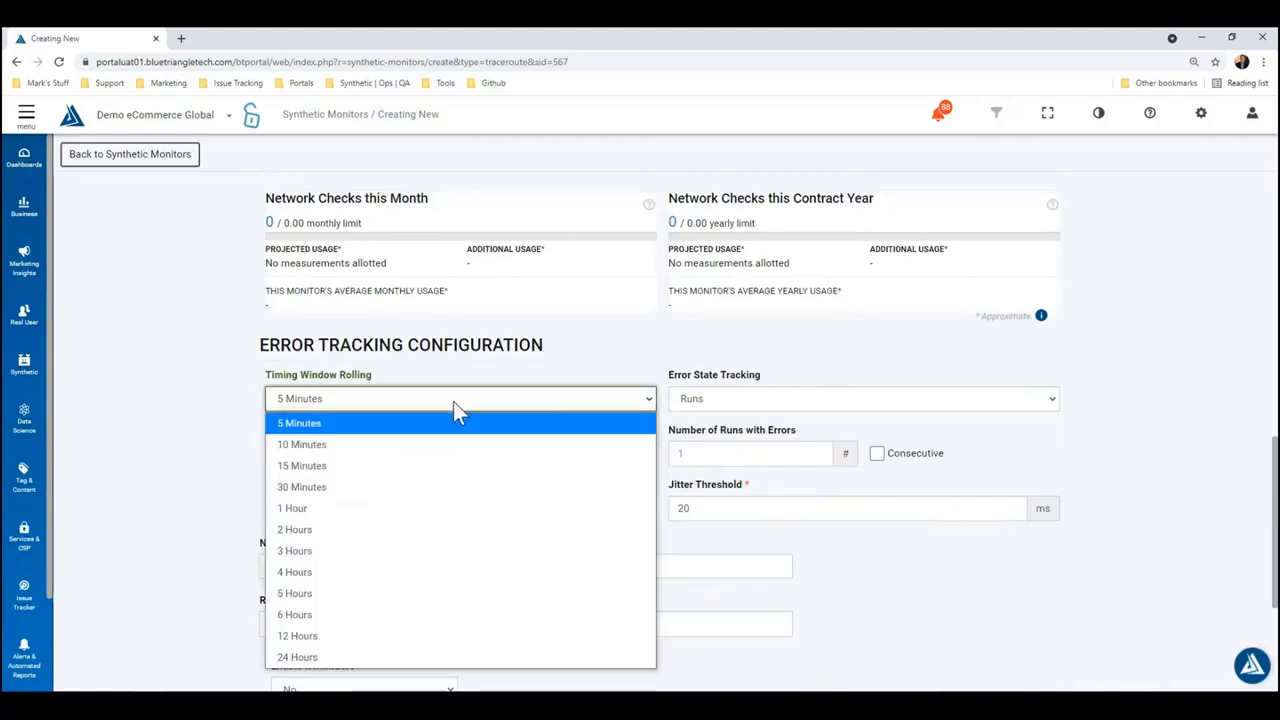
pyautogui.click(420, 490)
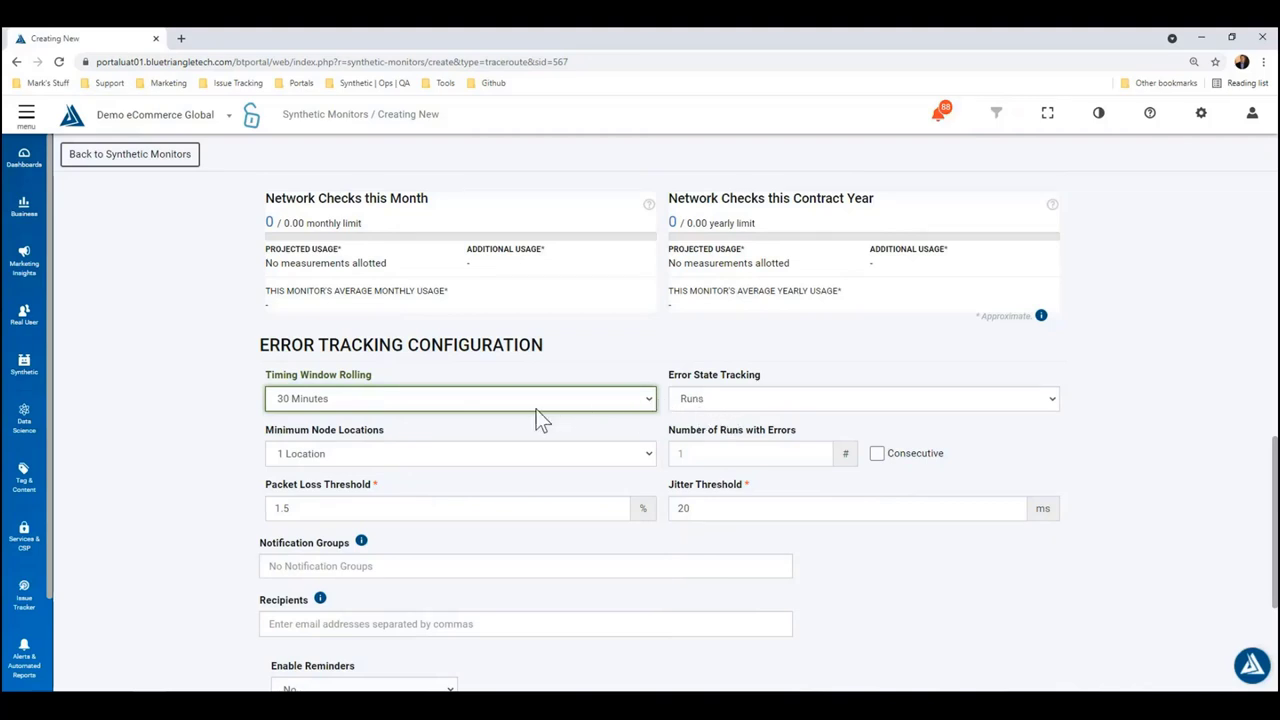
# - Track errors on Runs with 2 runs and a minimum of 2 node locations
pyautogui.click(740, 398)
pyautogui.click(728, 398)
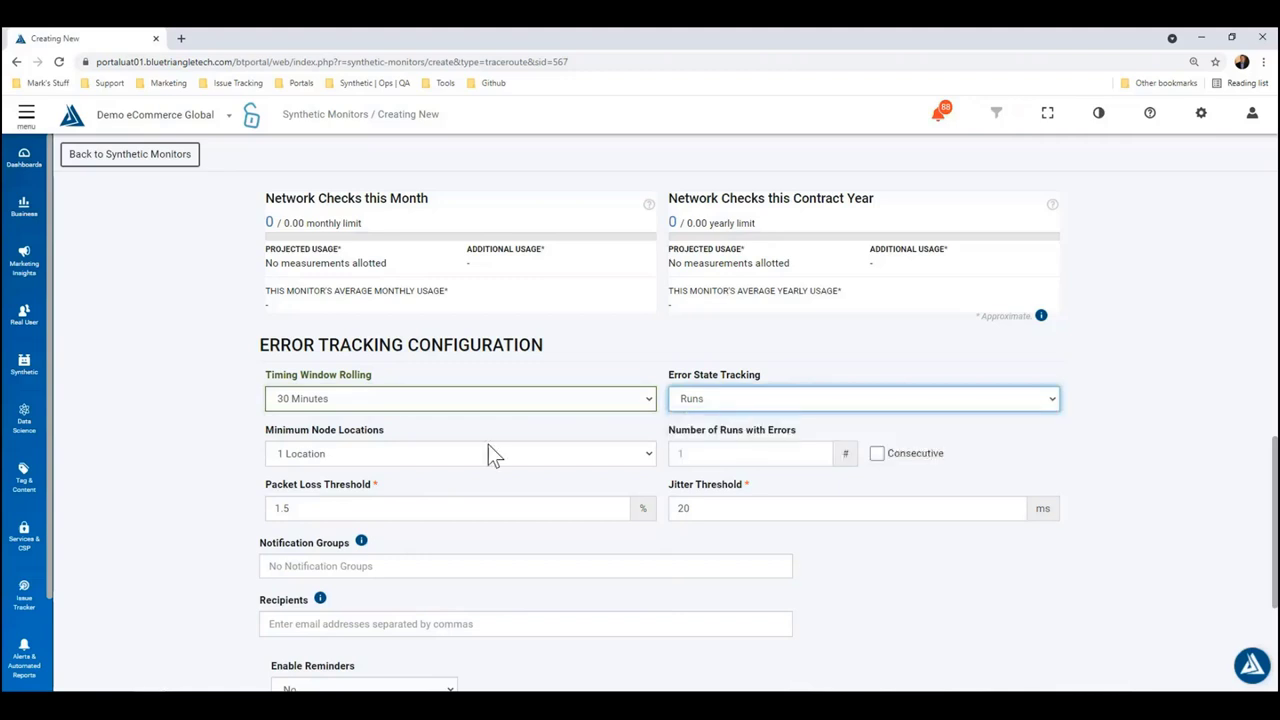
pyautogui.click(737, 455)
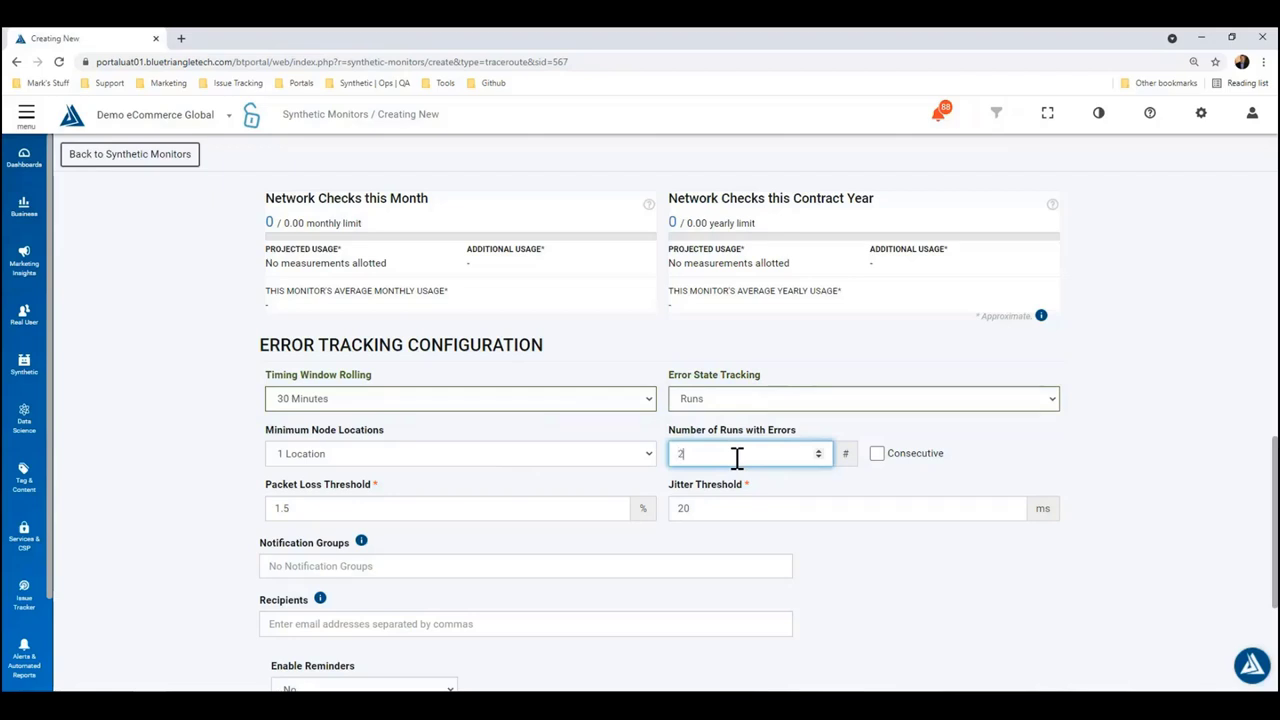
pyautogui.write('2')
pyautogui.click(578, 462)
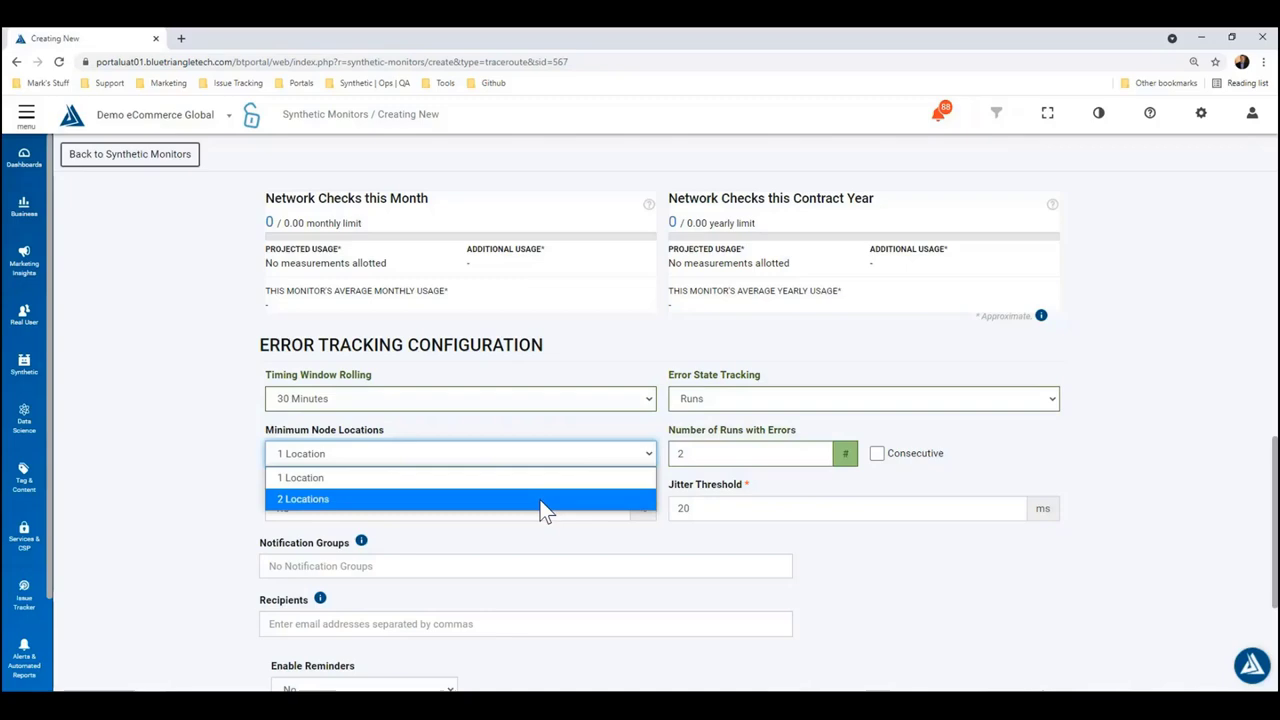
pyautogui.click(544, 499)
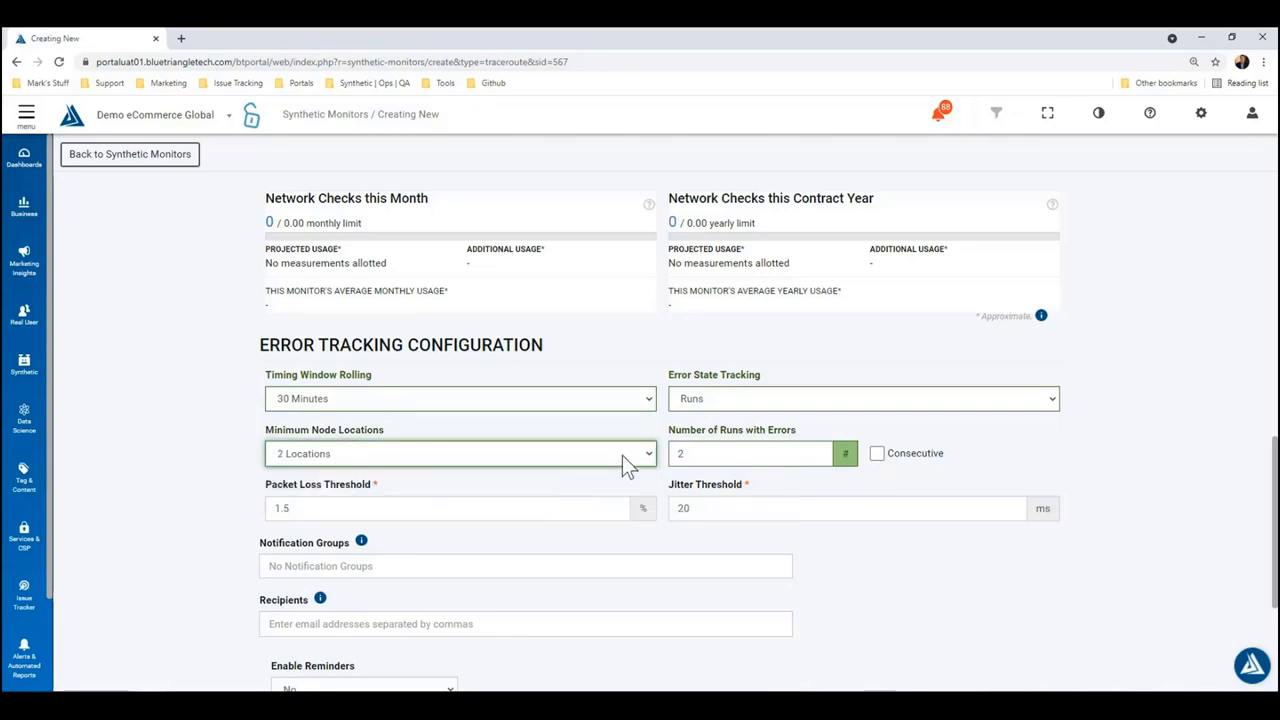
# - Add Chicago, IL, Dallas, TX and New York, NY to the agent locations
pyautogui.scroll(5, 686, 457)
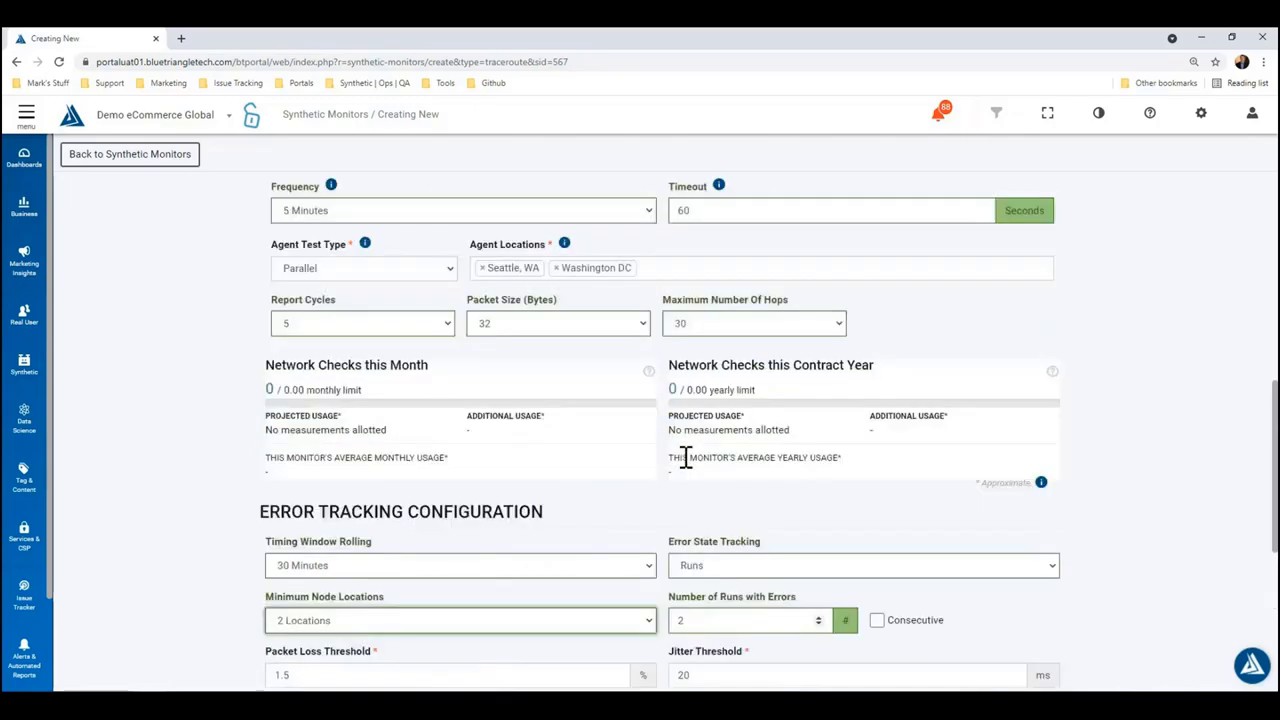
pyautogui.scroll(-2, 688, 457)
pyautogui.click(683, 365)
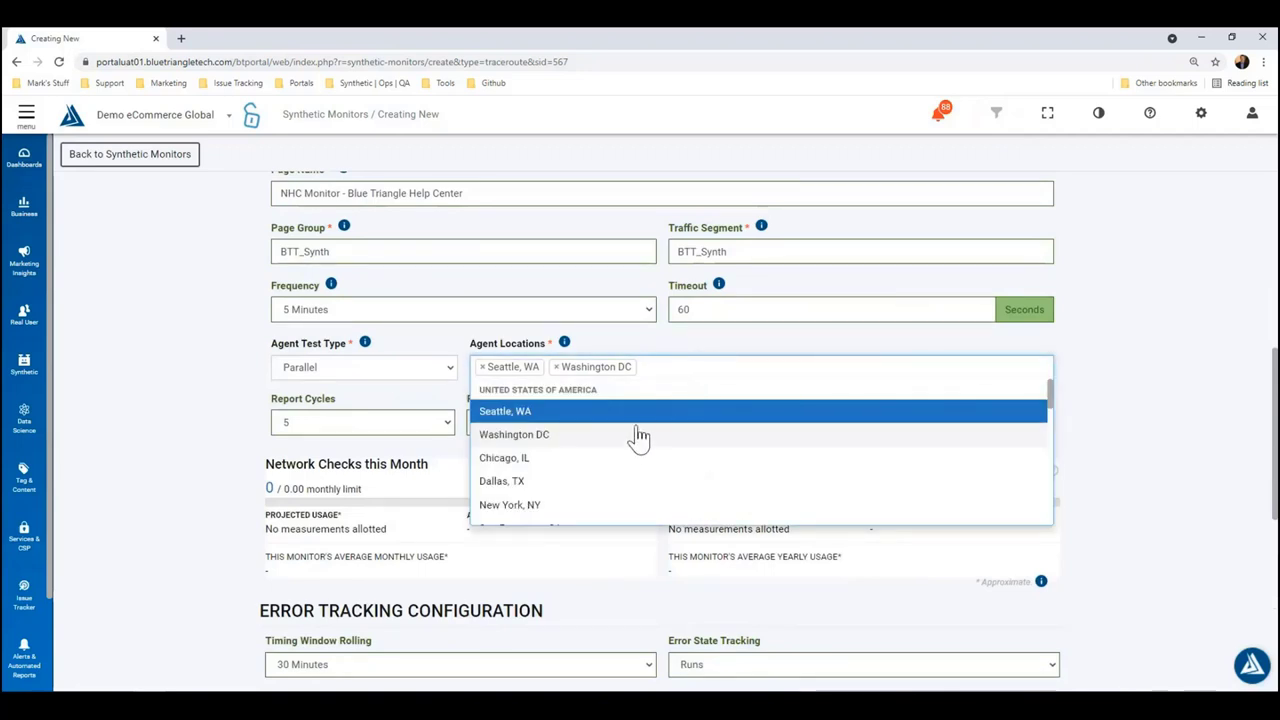
pyautogui.click(633, 464)
pyautogui.click(625, 483)
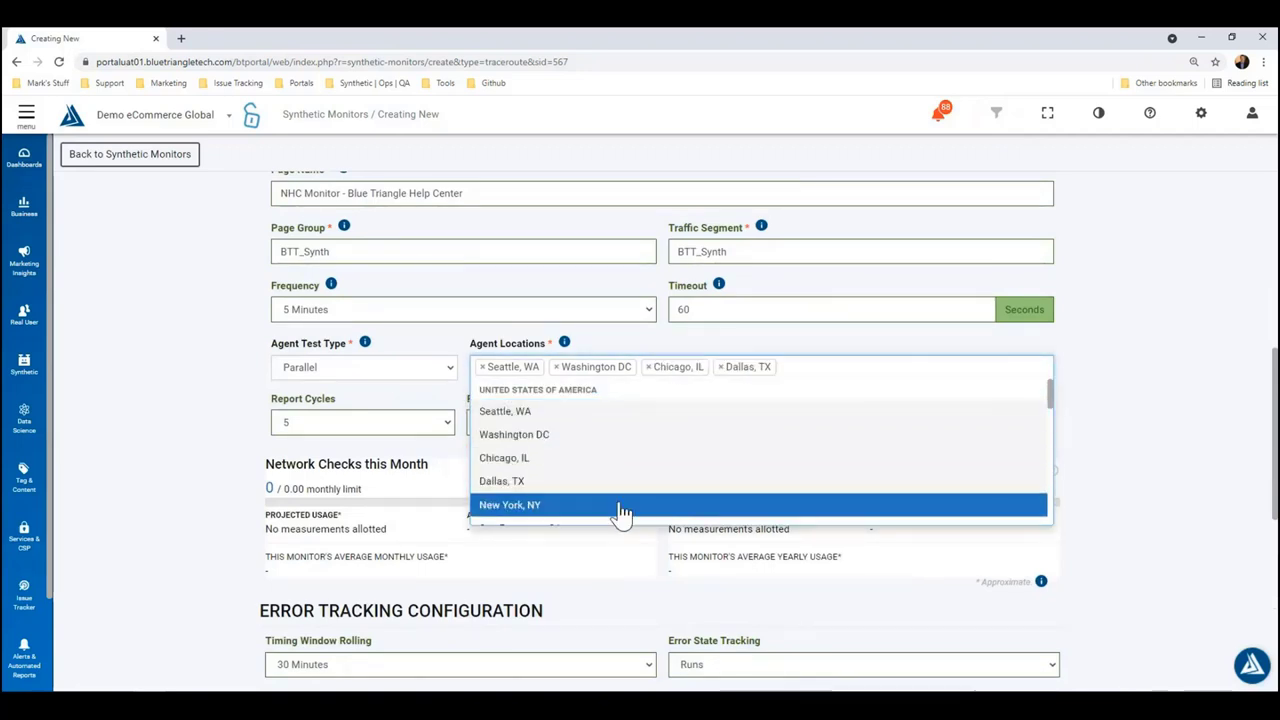
pyautogui.click(620, 507)
pyautogui.click(1193, 418)
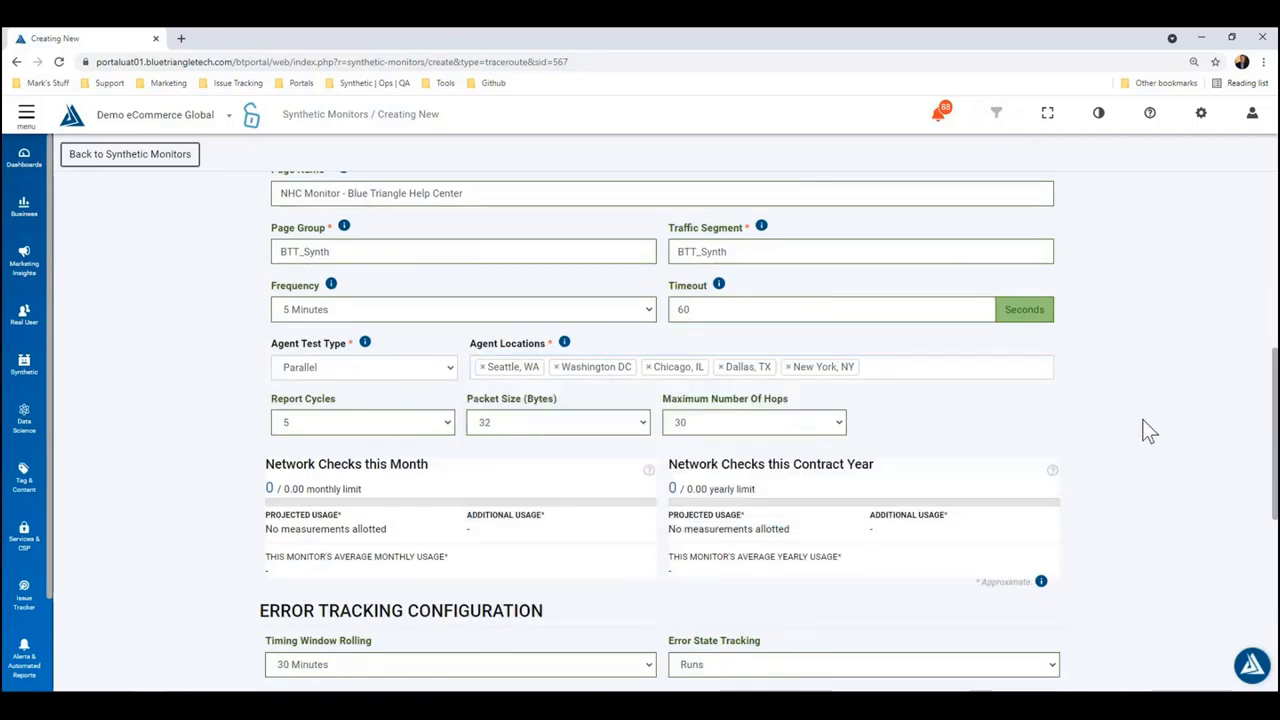
pyautogui.scroll(-5, 1148, 430)
pyautogui.scroll(2, 1137, 429)
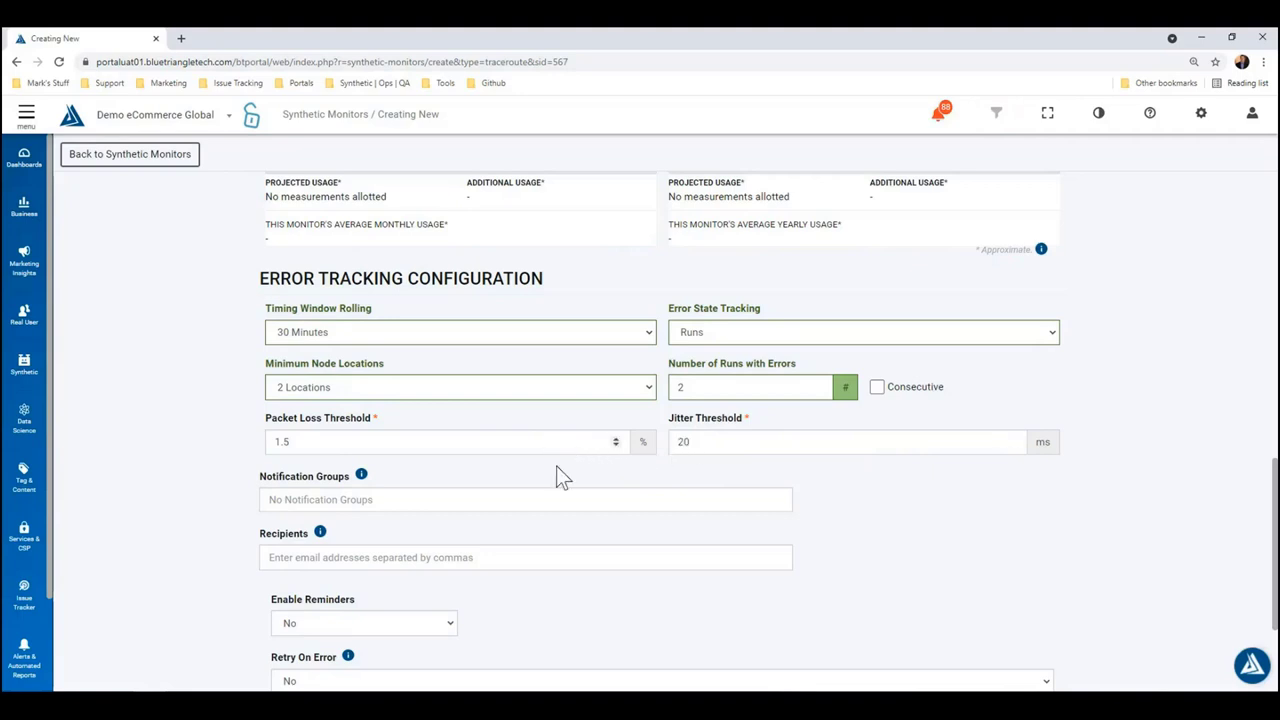
# - Fill Recipients with the suggested e-mail address, leaving Notification Groups empty
pyautogui.scroll(-2, 556, 466)
pyautogui.click(388, 430)
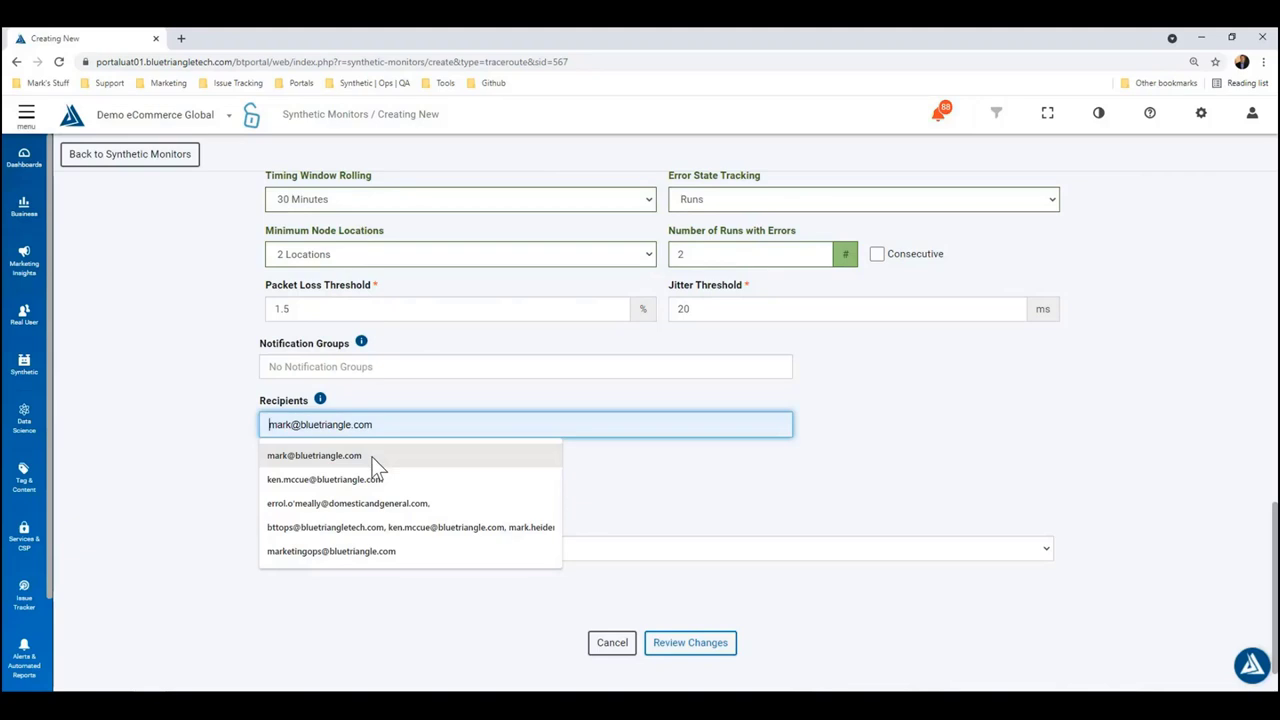
pyautogui.click(373, 459)
pyautogui.click(358, 372)
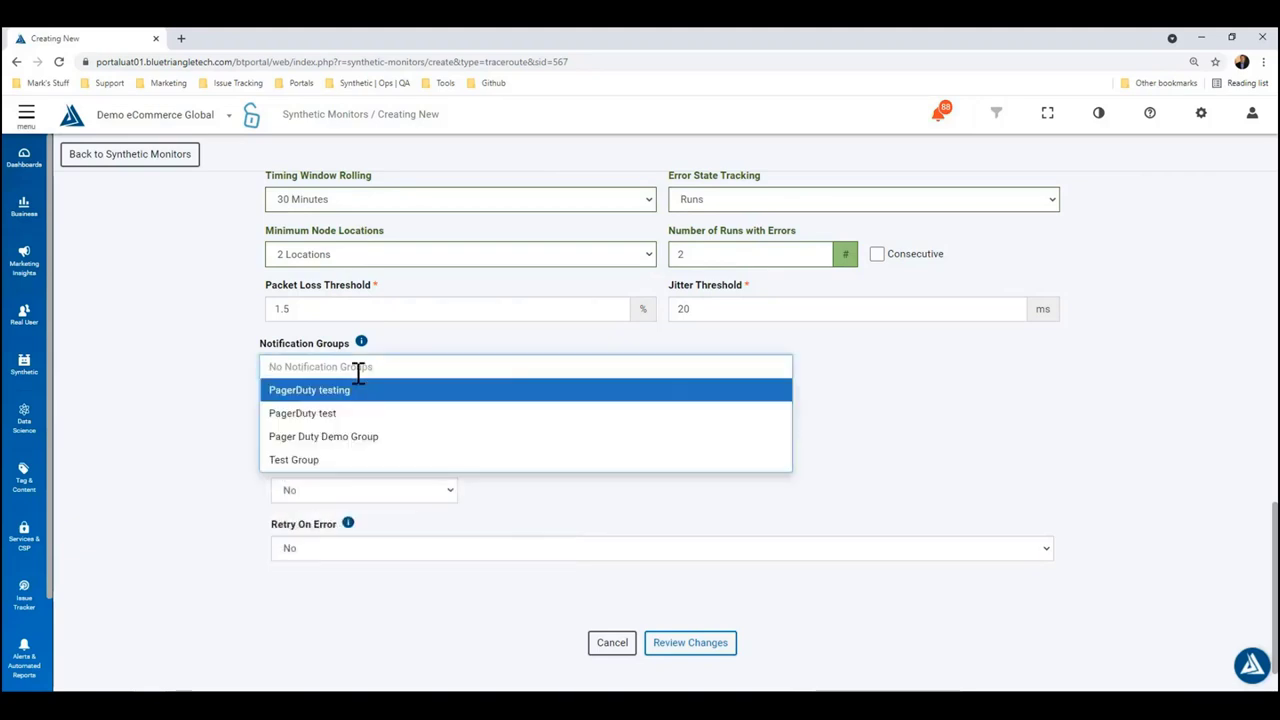
pyautogui.click(246, 383)
# - Preview the reminder interval options, then leave Enable Reminders set to No
pyautogui.scroll(2, 948, 530)
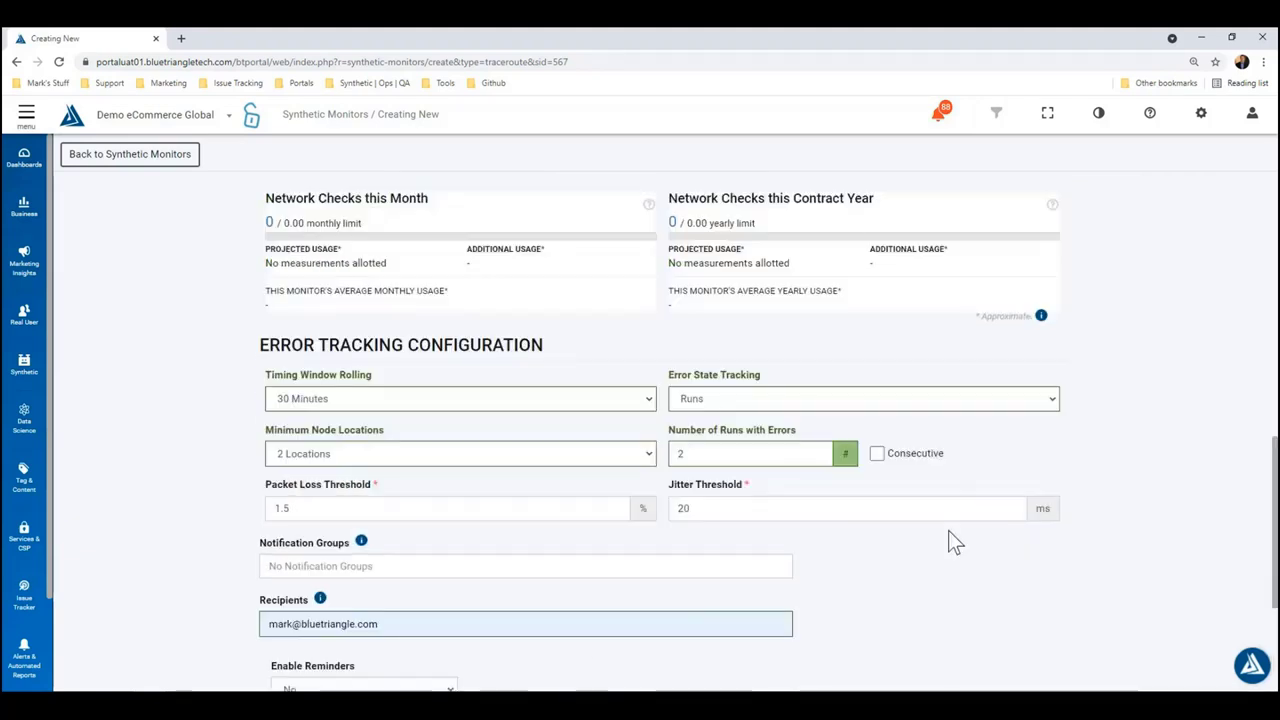
pyautogui.scroll(-1, 925, 540)
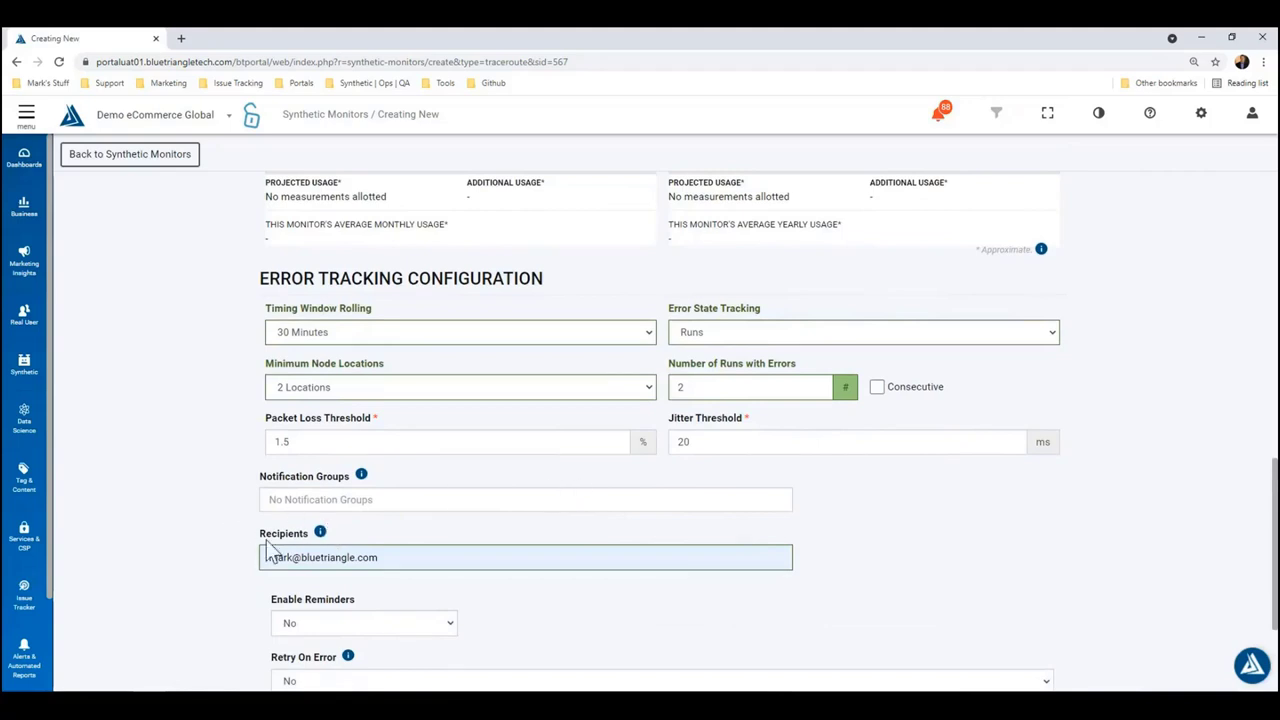
pyautogui.scroll(-2, 515, 545)
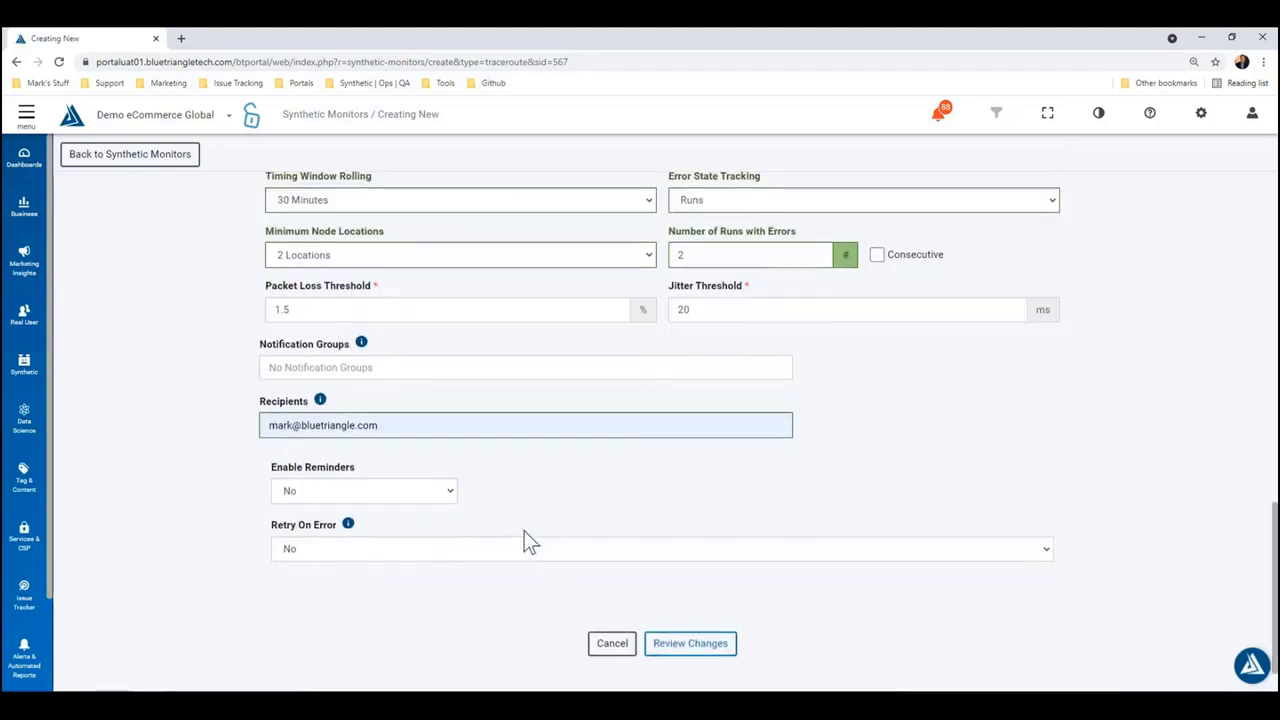
pyautogui.click(444, 494)
pyautogui.click(429, 533)
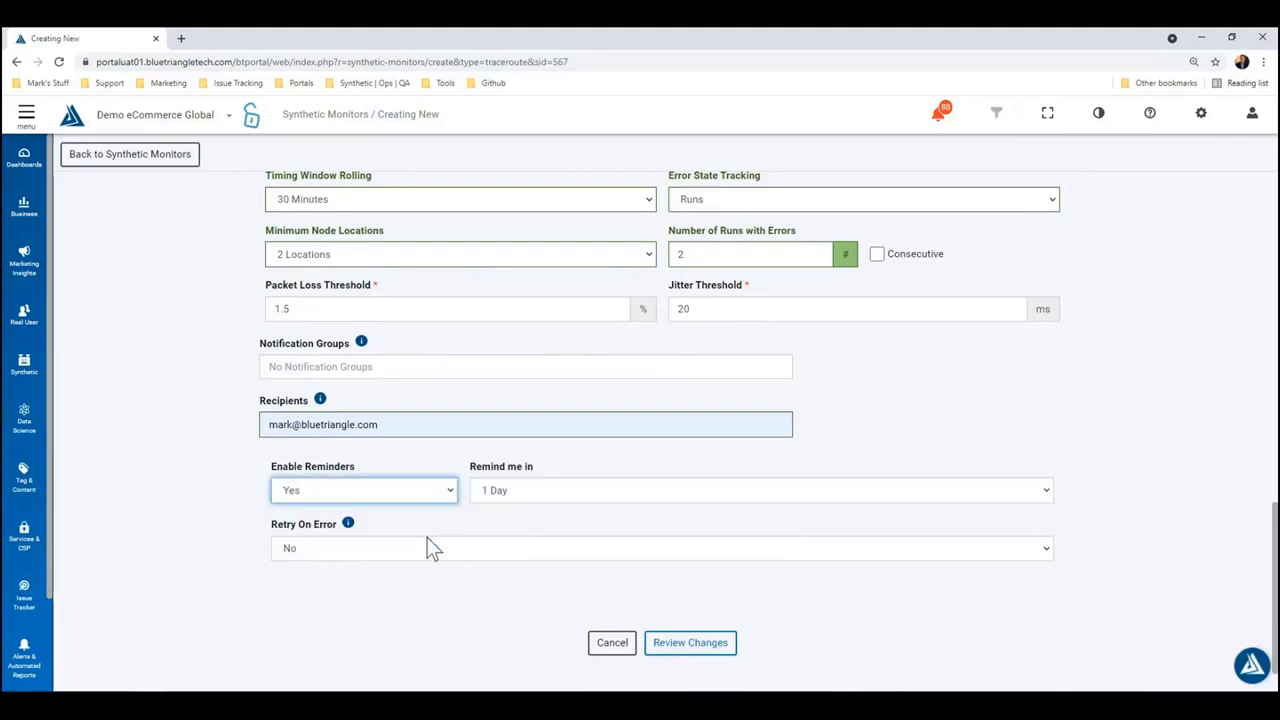
pyautogui.click(562, 495)
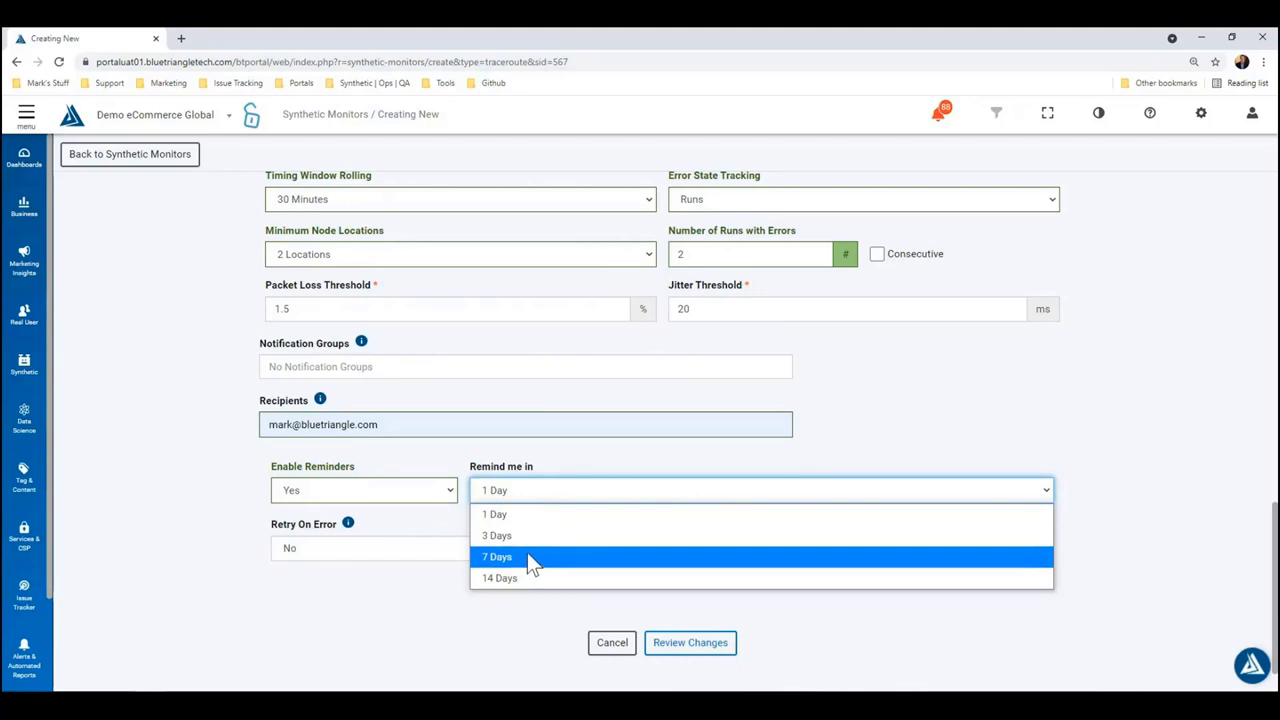
pyautogui.click(460, 515)
pyautogui.click(450, 494)
pyautogui.click(428, 513)
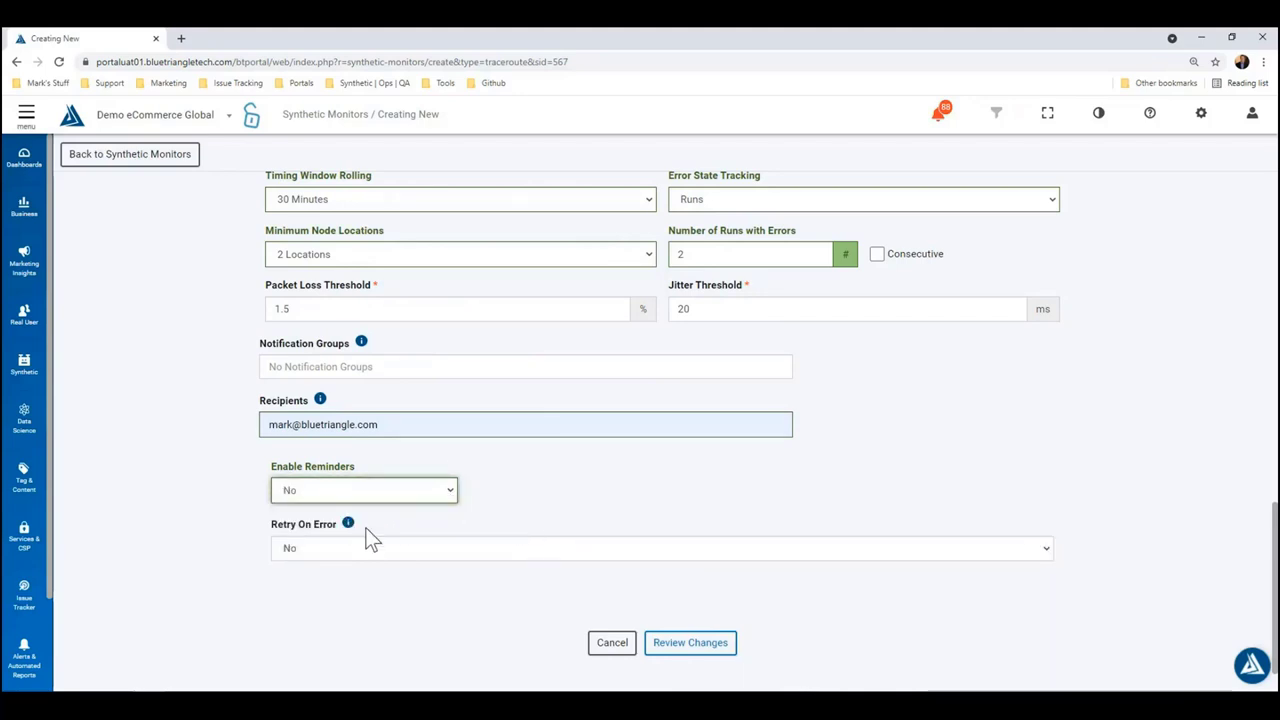
pyautogui.moveTo(349, 526)
# - Recheck the form after cancelling Review Changes, then confirm Create for the new monitor
pyautogui.click(688, 643)
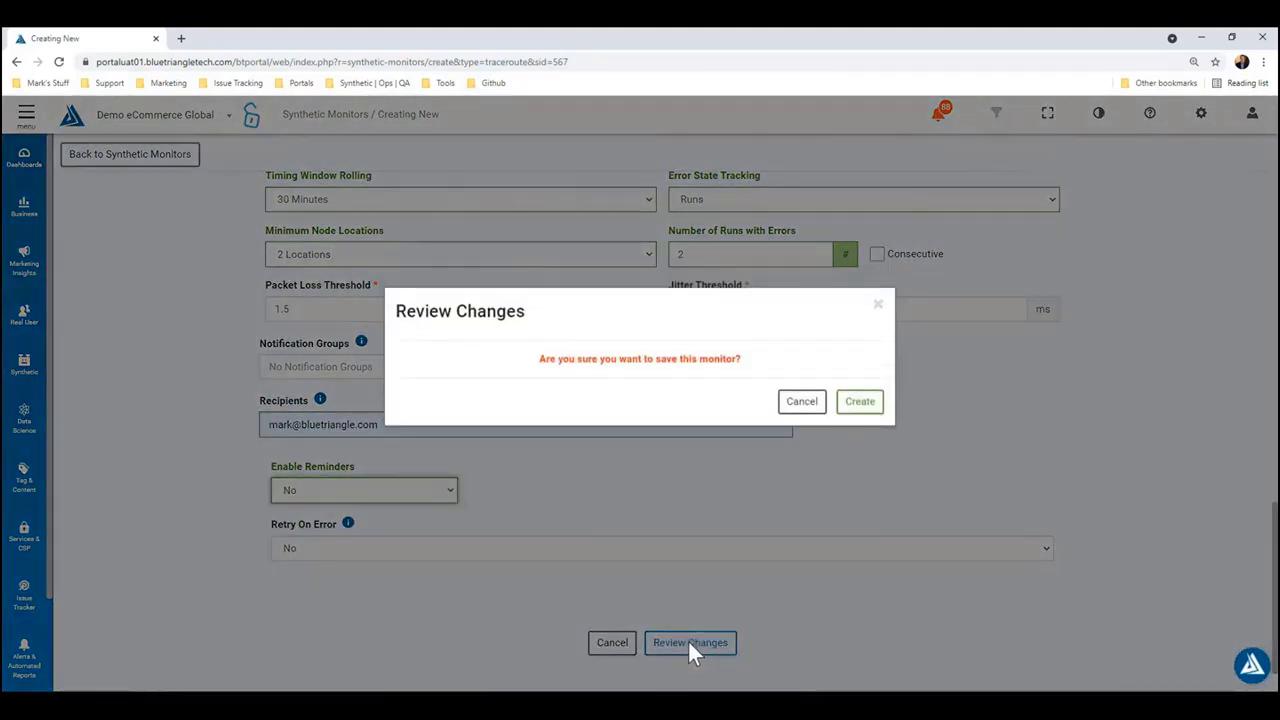
pyautogui.click(800, 404)
pyautogui.scroll(5, 700, 515)
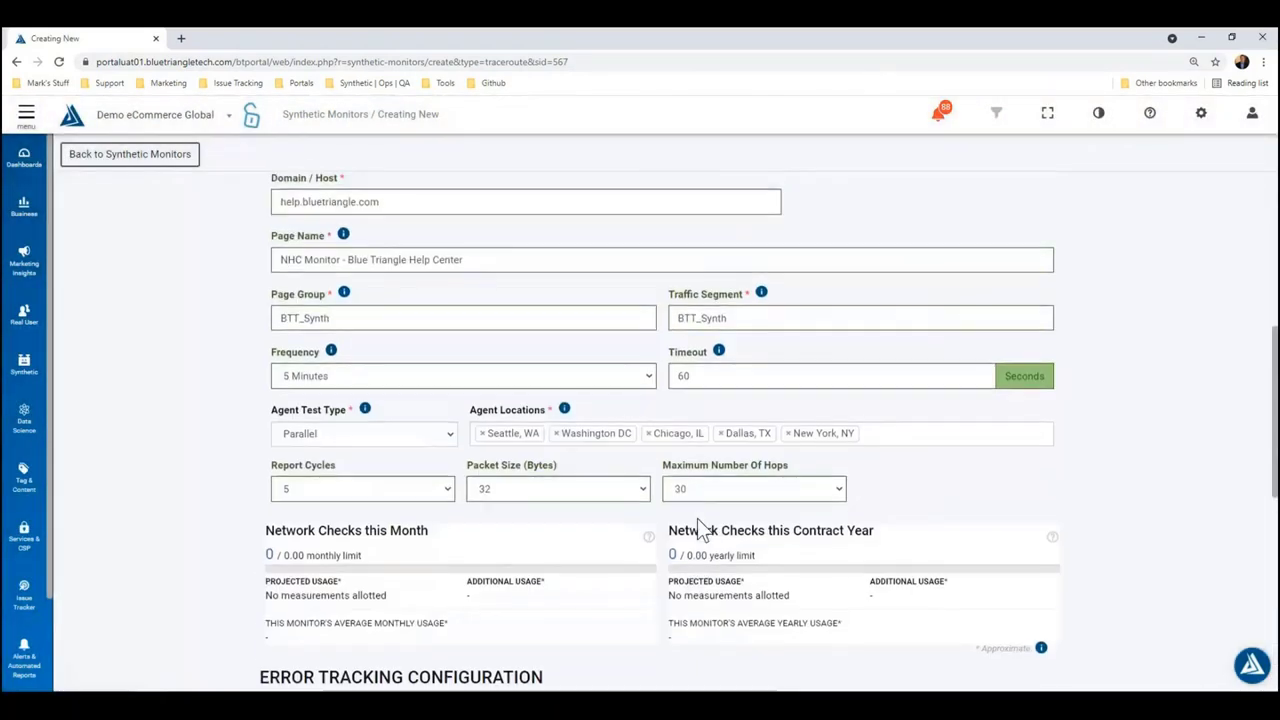
pyautogui.scroll(5, 700, 530)
pyautogui.scroll(-3, 700, 530)
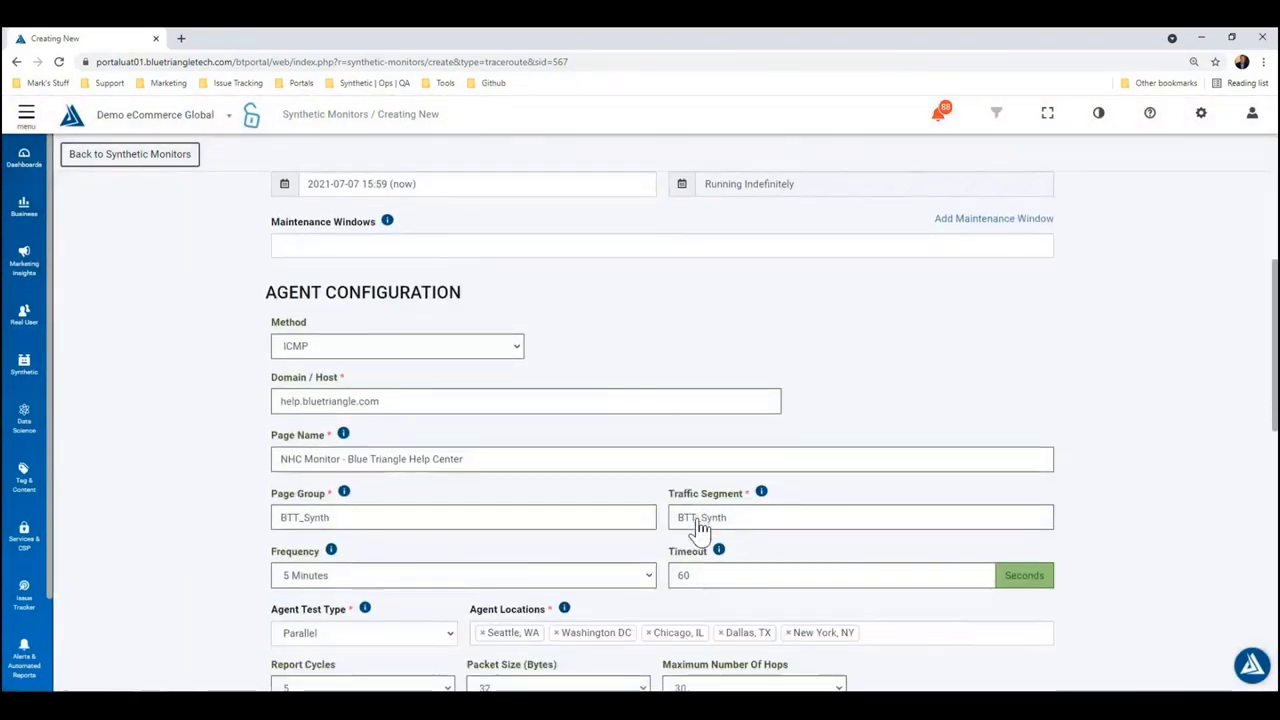
pyautogui.scroll(-3, 697, 522)
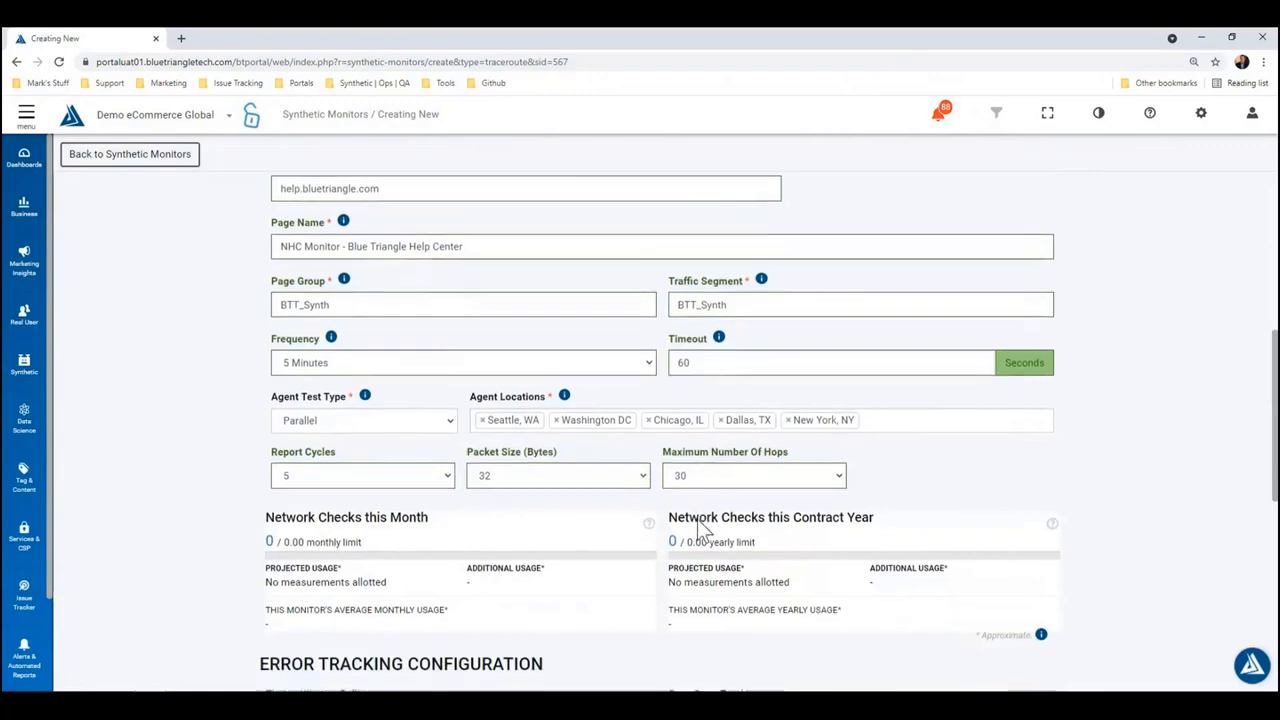
pyautogui.scroll(-8, 700, 528)
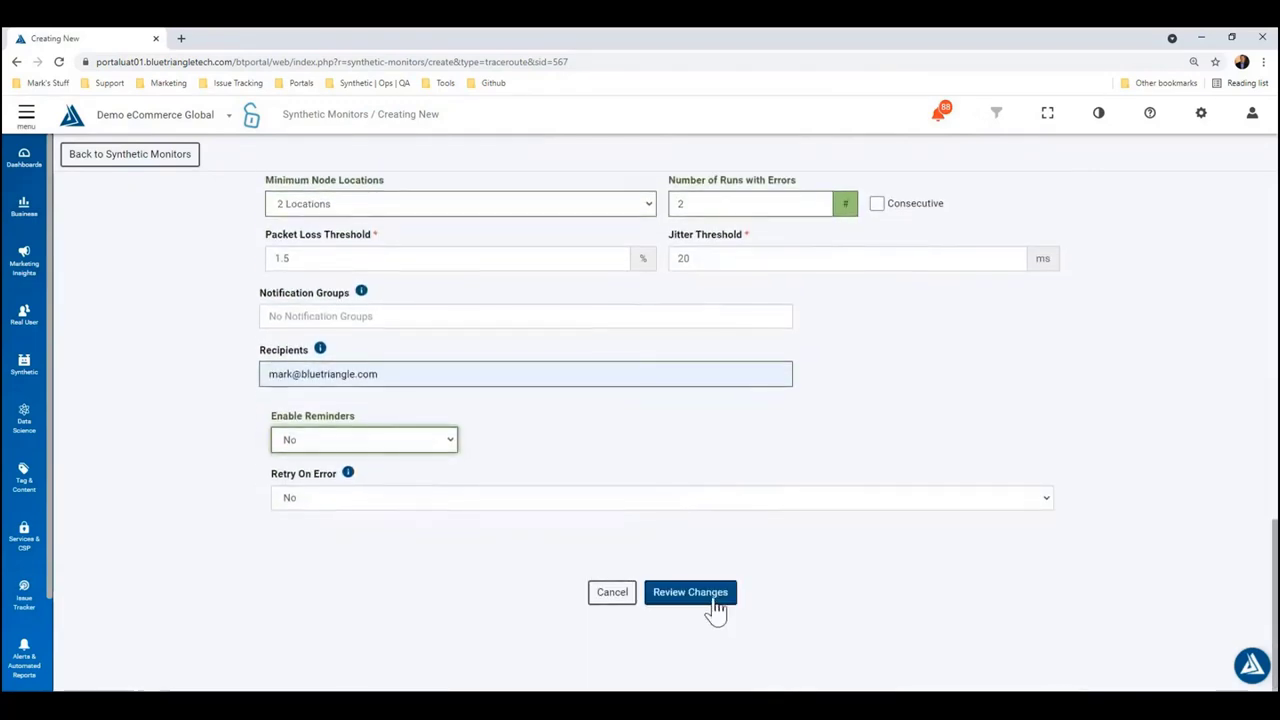
pyautogui.click(714, 601)
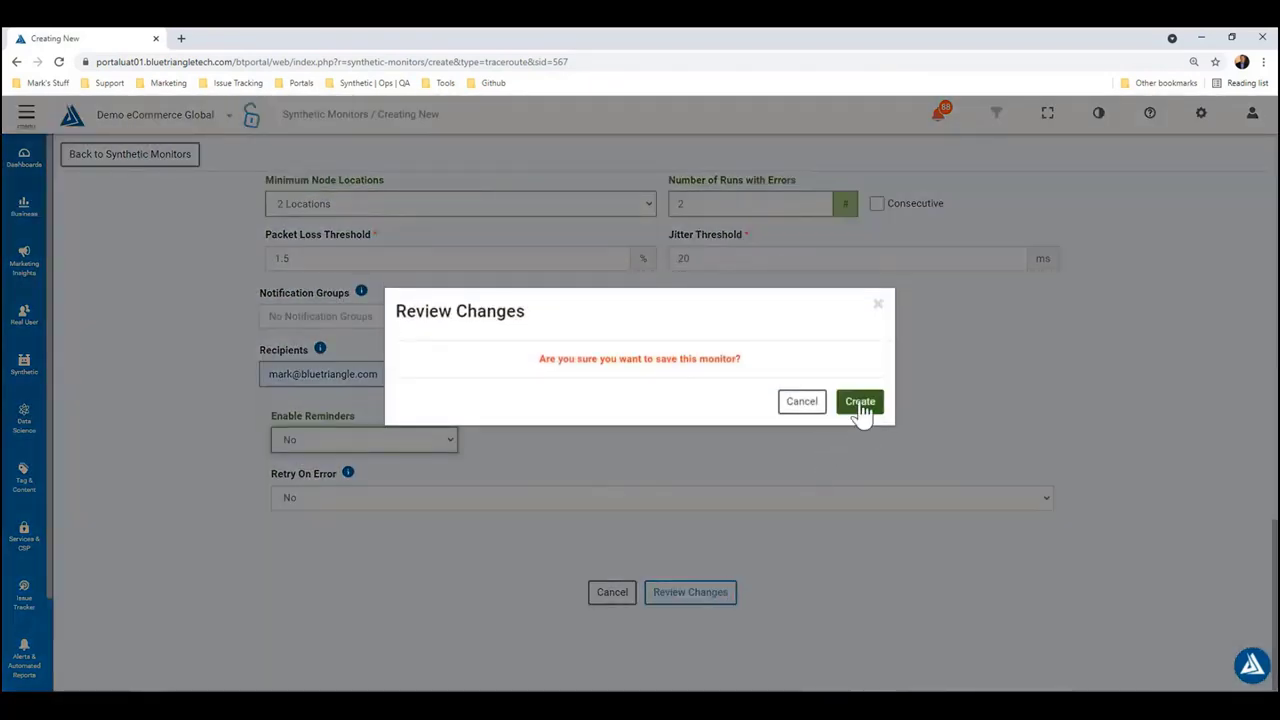
pyautogui.click(862, 402)
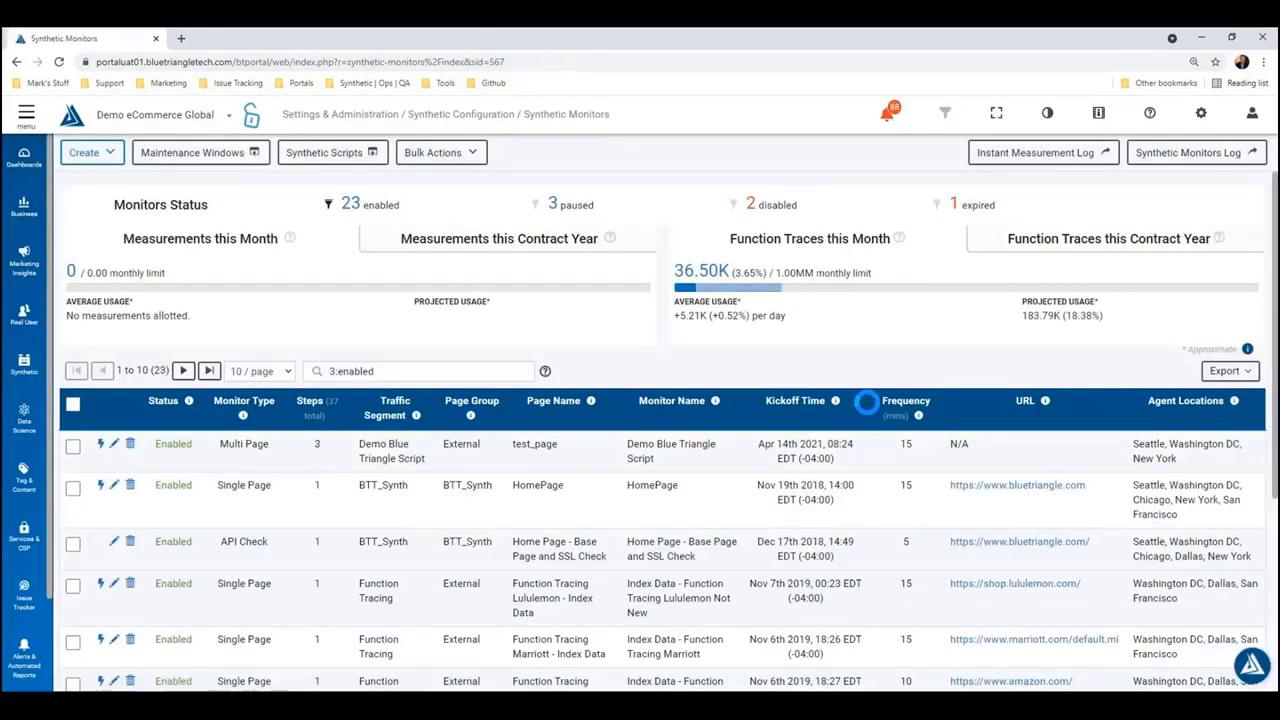
# - Extend the search to enabled Network Health Check monitors and find the new Help Center row
pyautogui.write('etw')
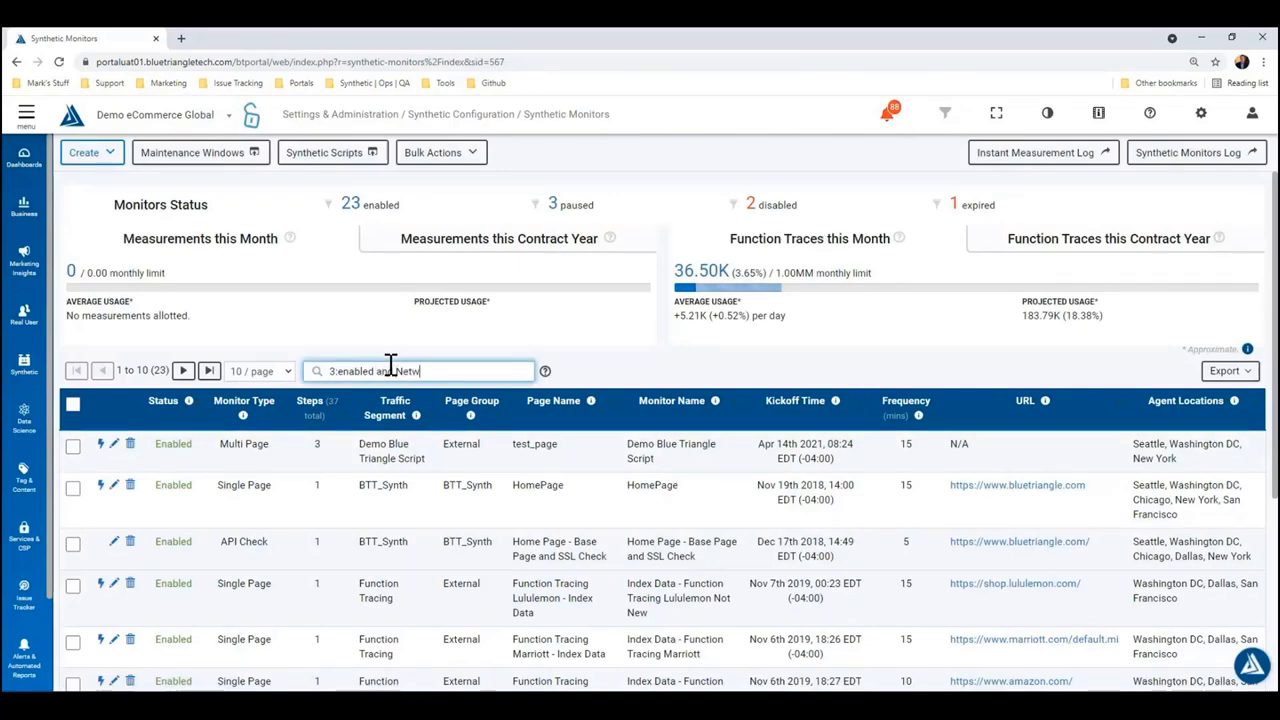
pyautogui.write('ork Health Check')
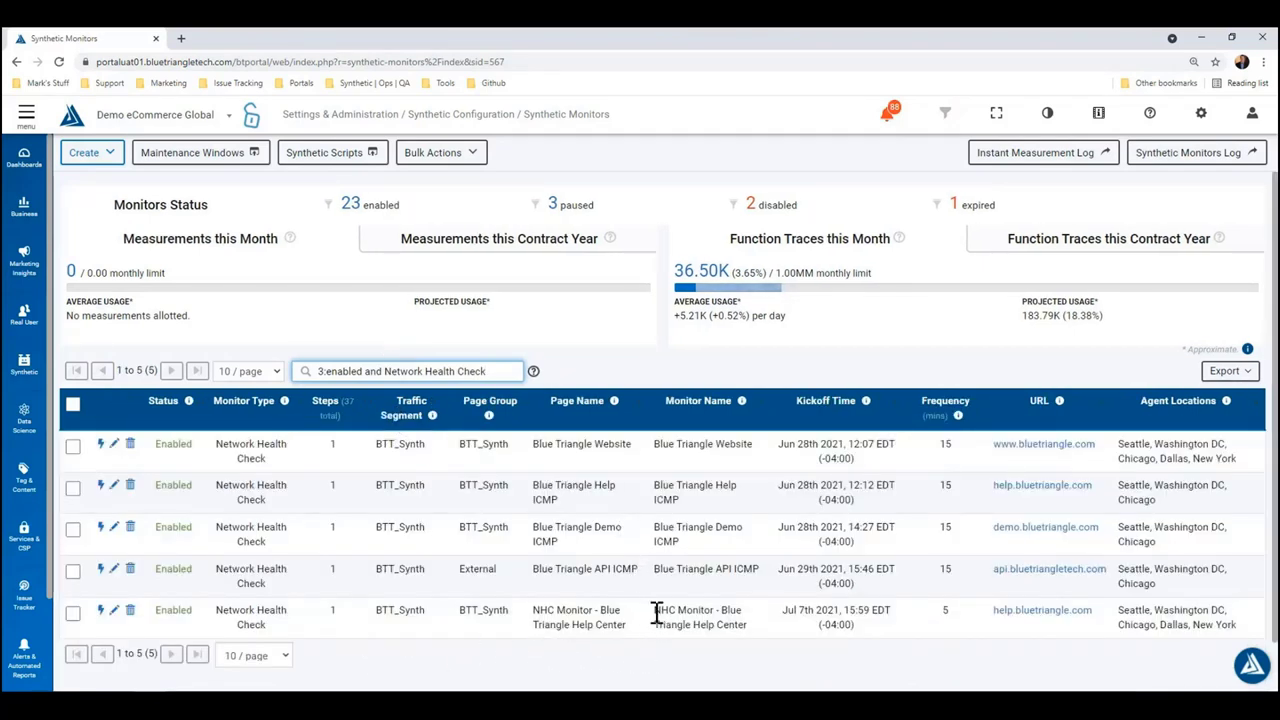
pyautogui.moveTo(654, 610); pyautogui.dragTo(764, 638)
pyautogui.click(748, 625)
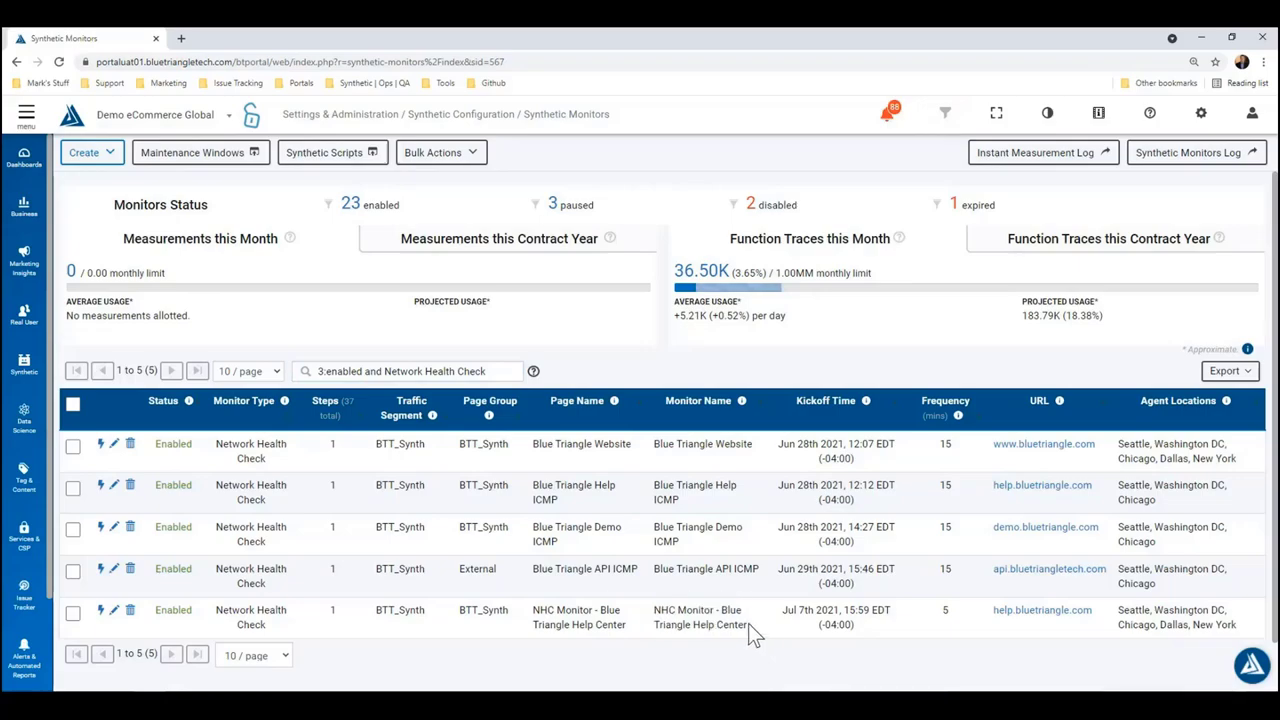